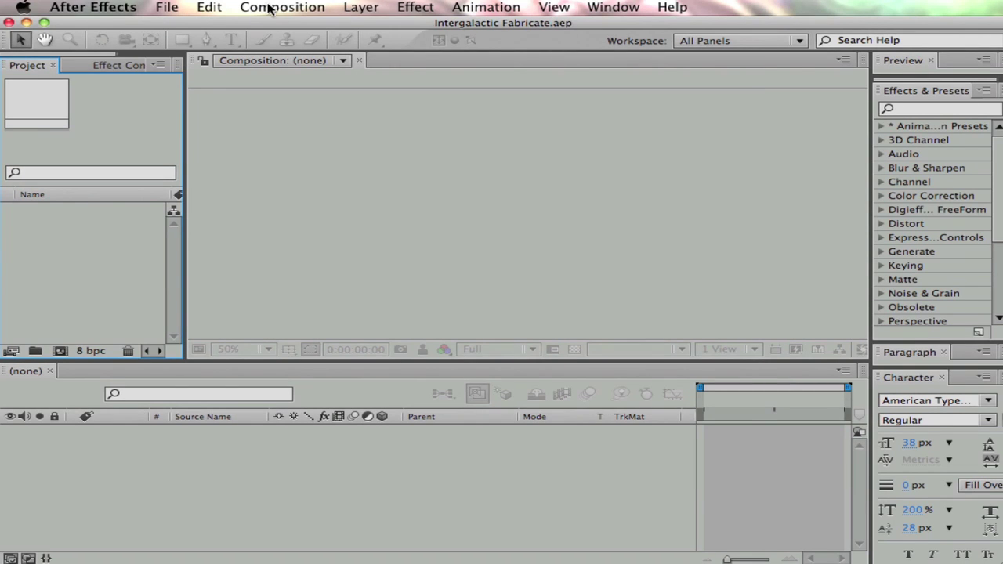
Create a new composition named "swing text tute" with the 1280 x 720, 25 fps, four-second settings.
left_click(282, 8)
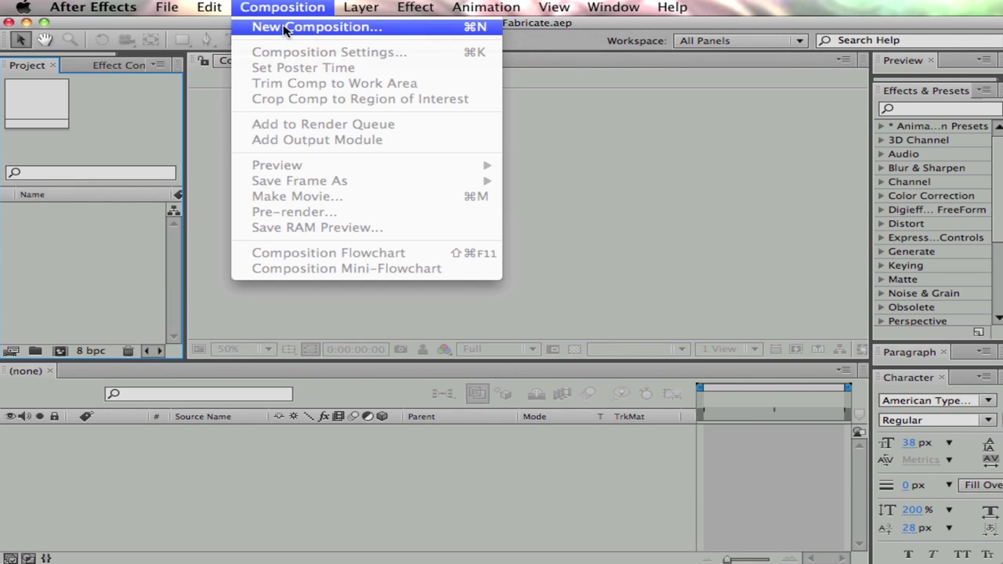
left_click(285, 26)
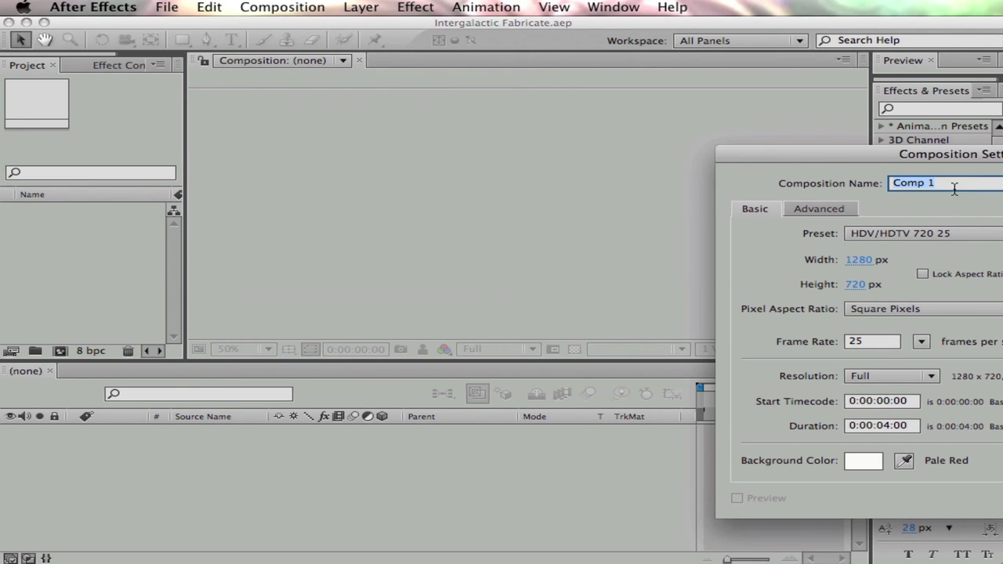
key("BackSpace")
type("swing")
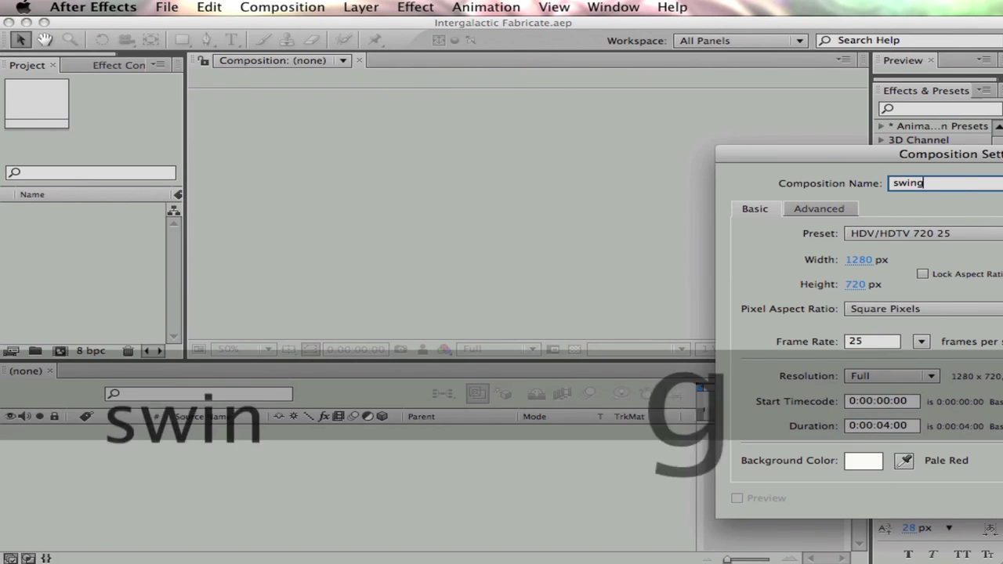
type(" text tute")
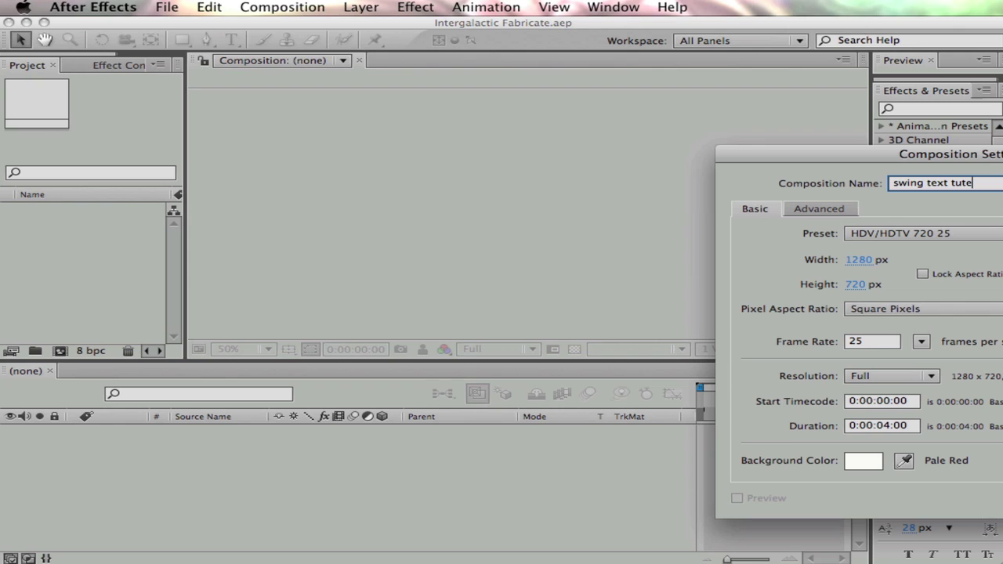
key("Return")
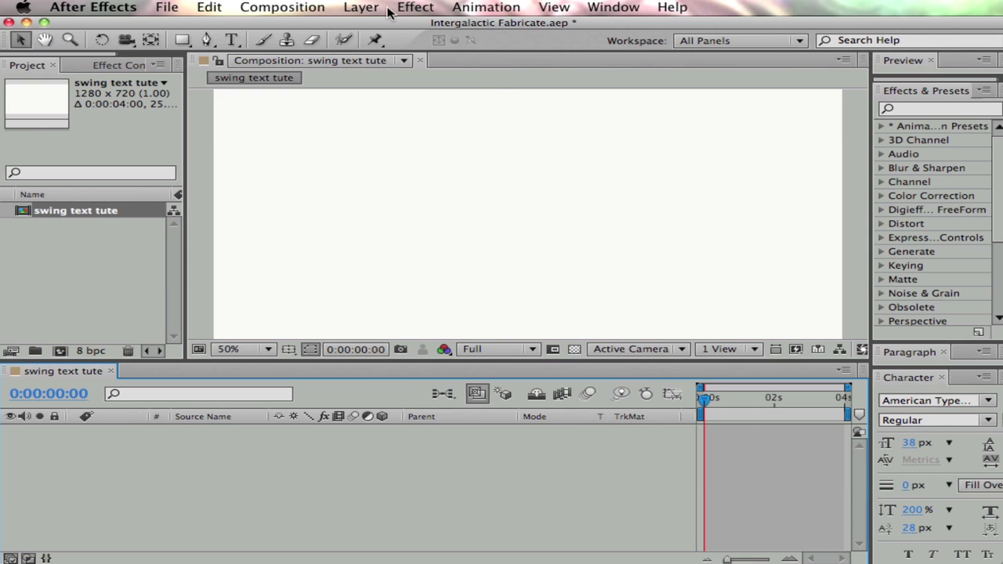
Add a text layer reading "INTERFAB" and move it to the horizontal middle of the frame.
left_click(362, 8)
mouse_move(368, 28)
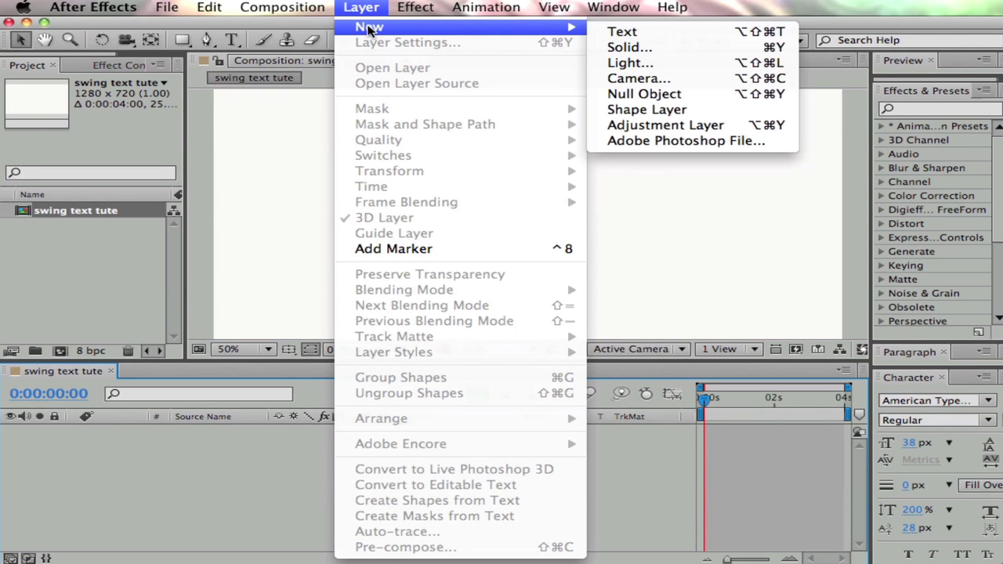
left_click(623, 31)
type("INTERFAB")
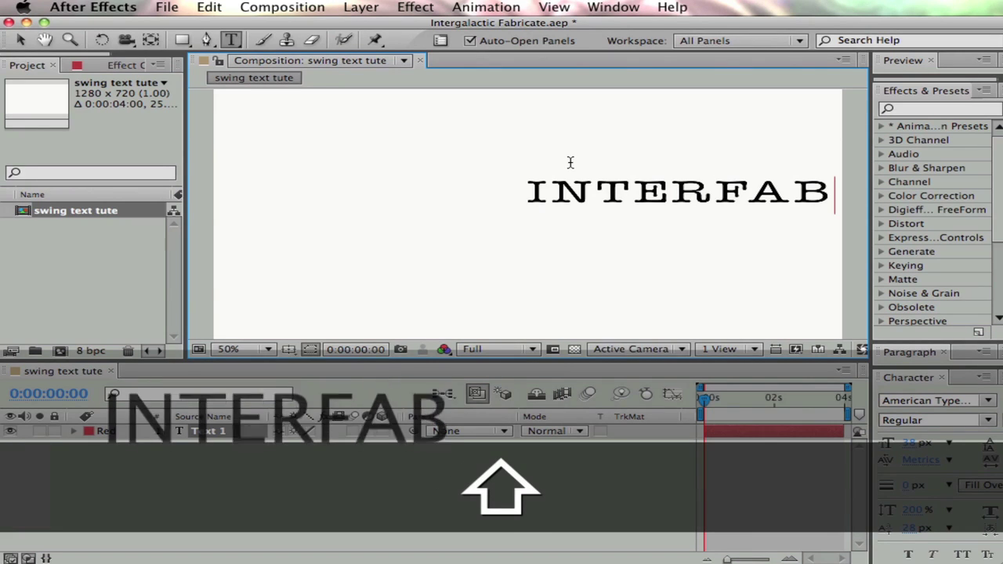
key("KP_Enter")
left_click_drag(658, 221, 531, 196)
left_click(522, 222)
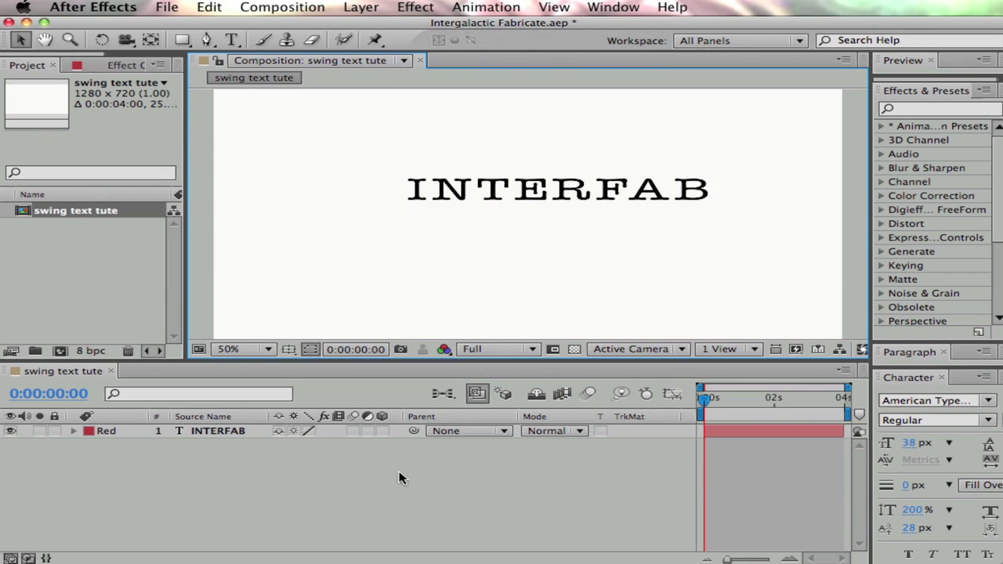
Make the INTERFAB layer 3D and set its anchor point to 305, -87, 21, just above the text's centre.
left_click(383, 431)
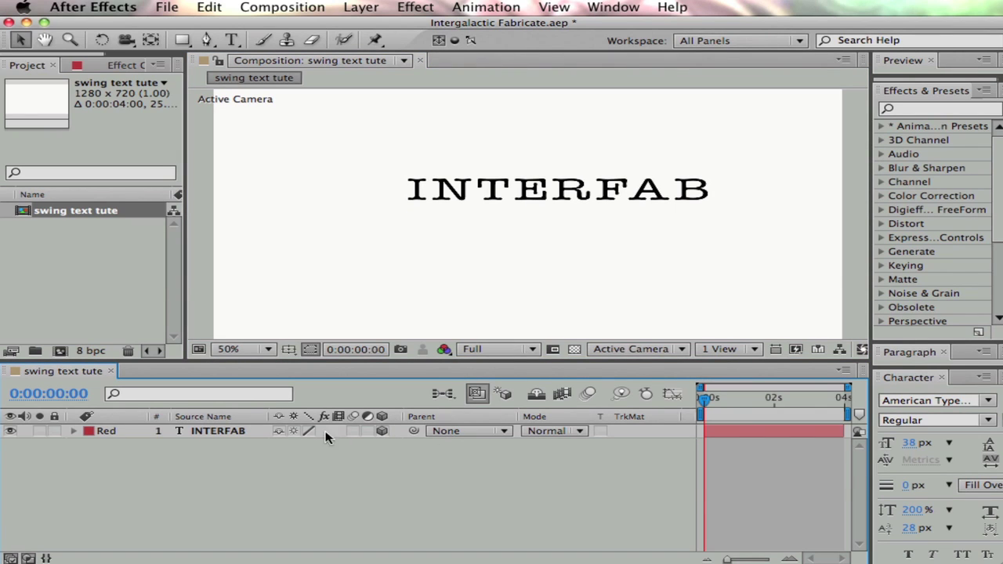
left_click(241, 436)
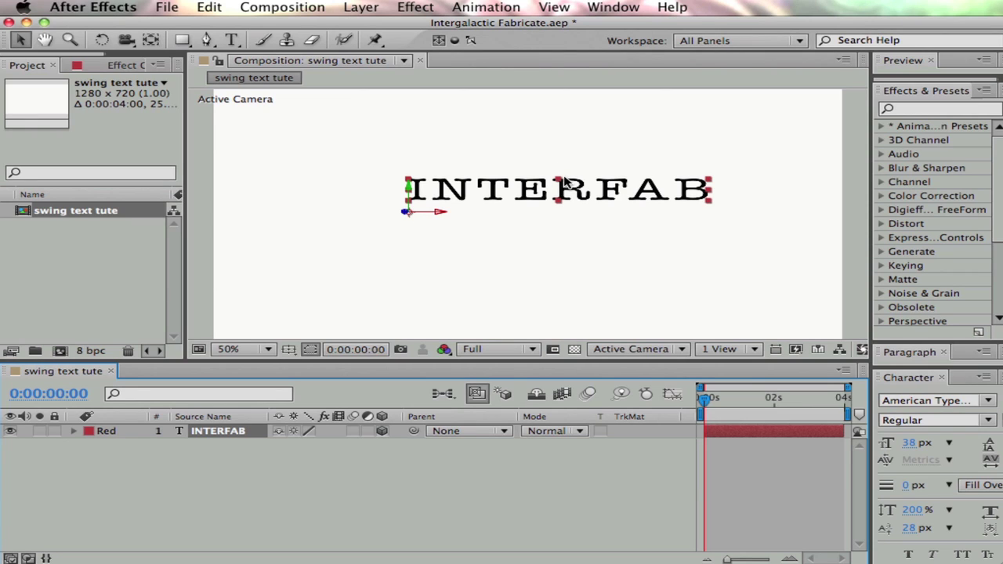
left_click(74, 432)
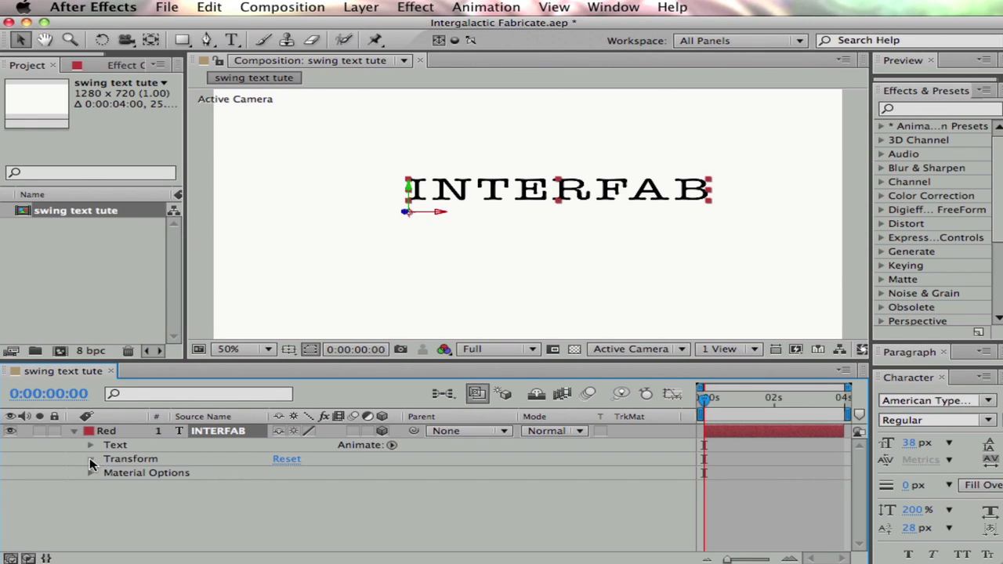
left_click(91, 459)
left_click(168, 449)
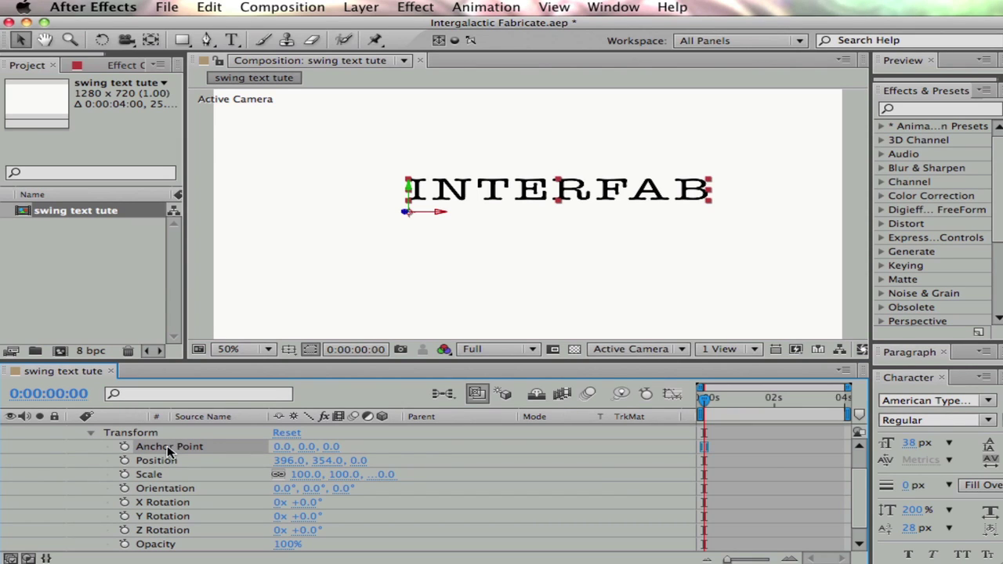
left_click_drag(287, 447, 597, 456)
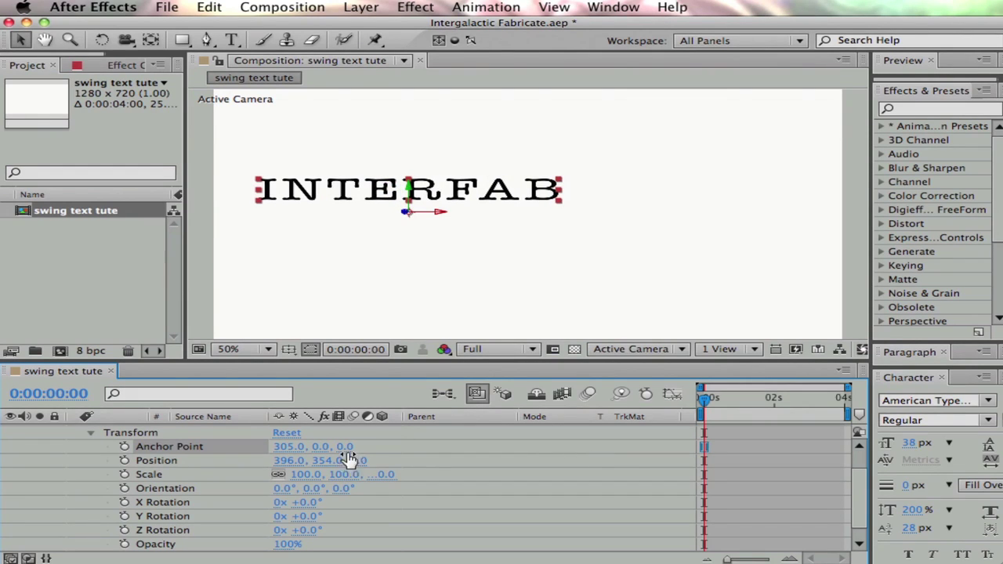
left_click_drag(347, 447, 238, 447)
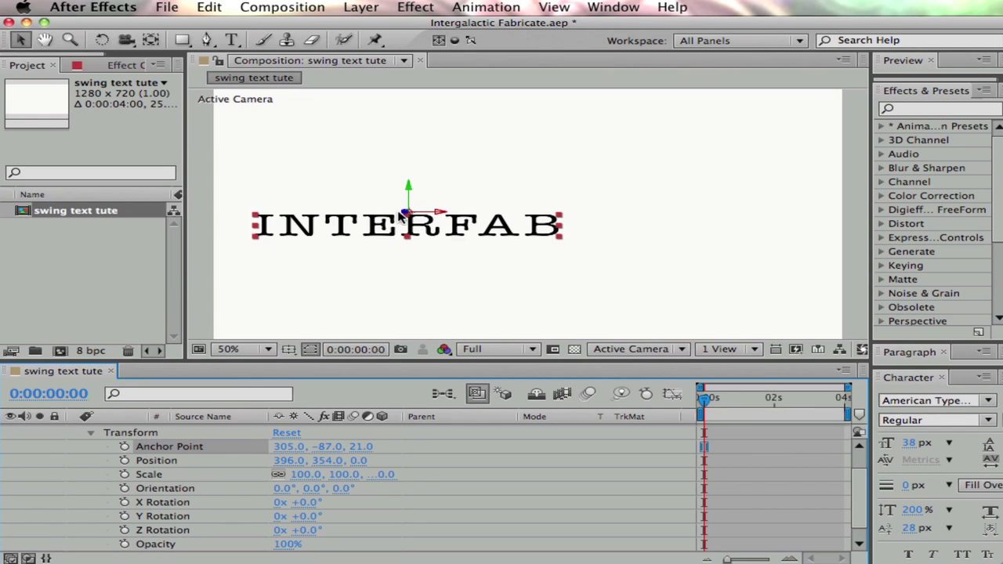
Move the INTERFAB text back towards the upper centre of the frame, to a position of about 592, 222, and deselect it.
left_click_drag(390, 226, 488, 174)
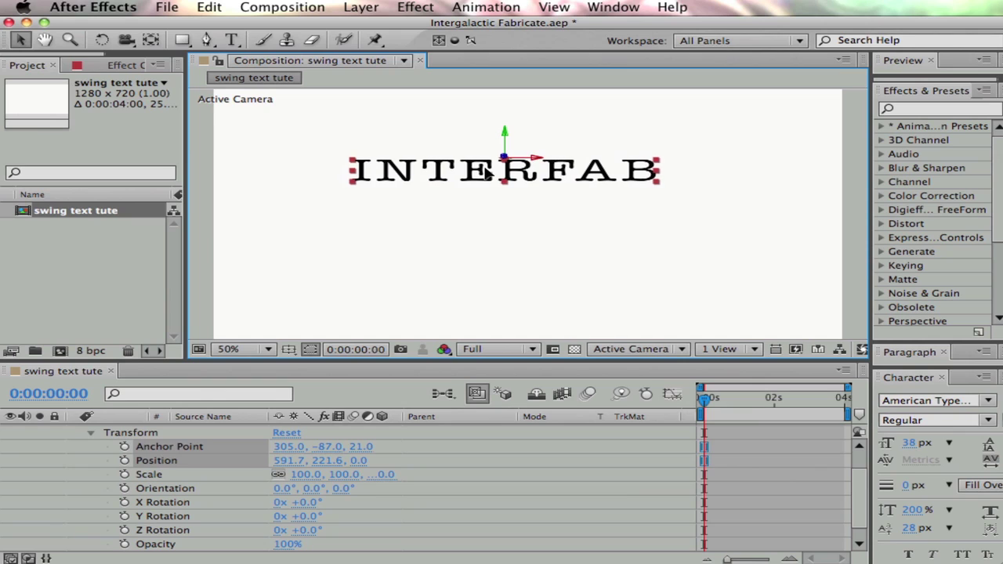
left_click(500, 234)
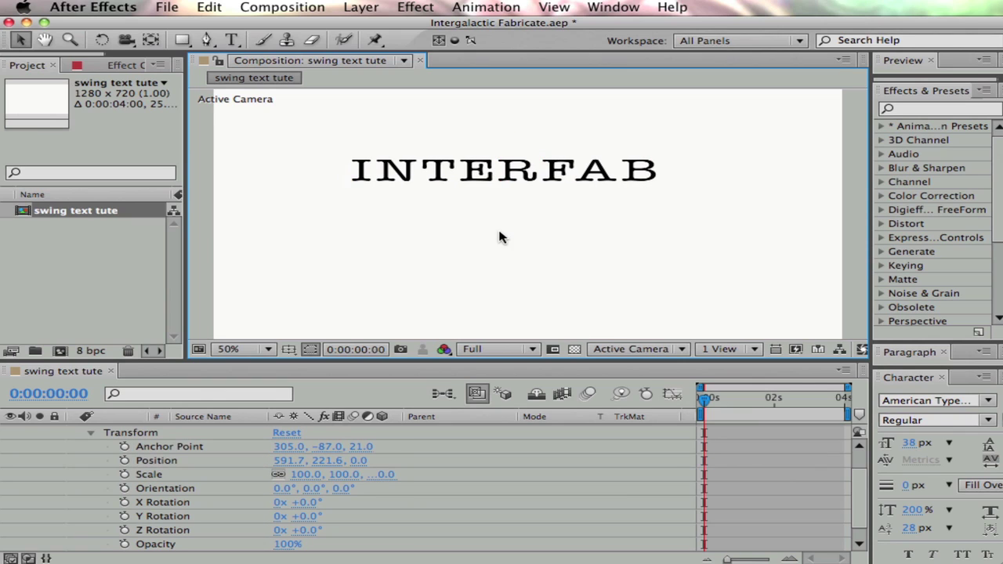
left_click(707, 401)
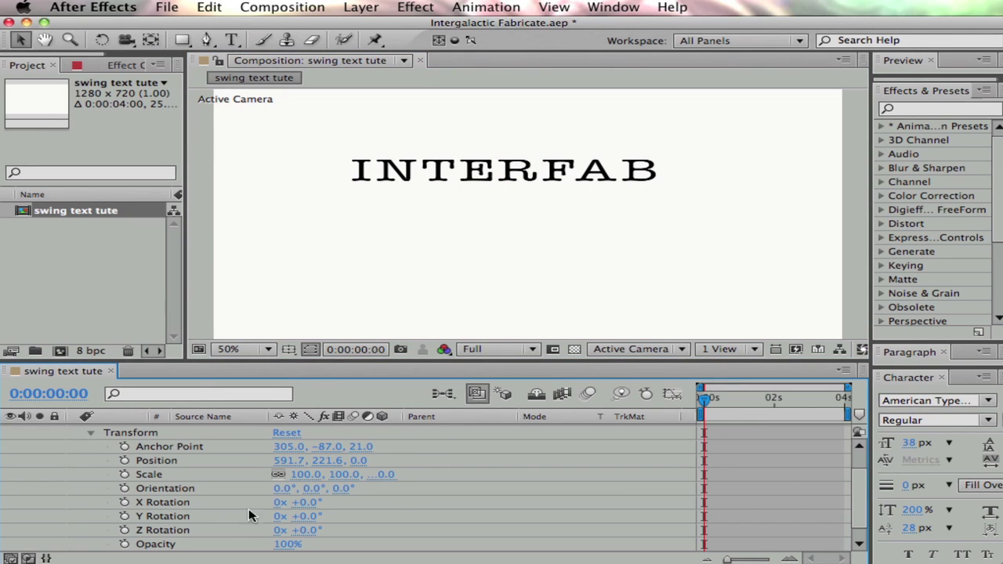
Set the INTERFAB layer's X Rotation to 94° so the text is edge-on at the start.
left_click(167, 505)
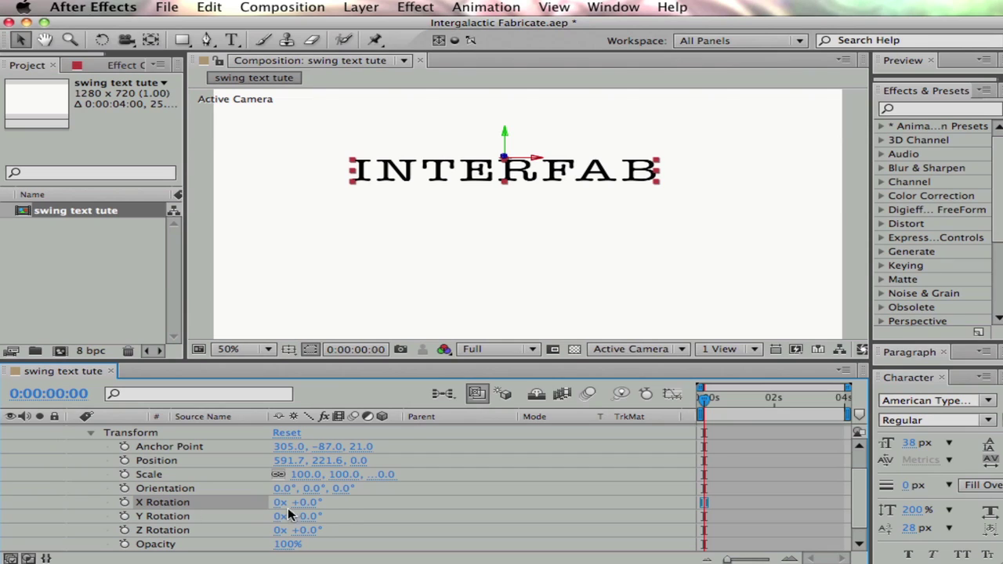
left_click_drag(312, 506, 410, 506)
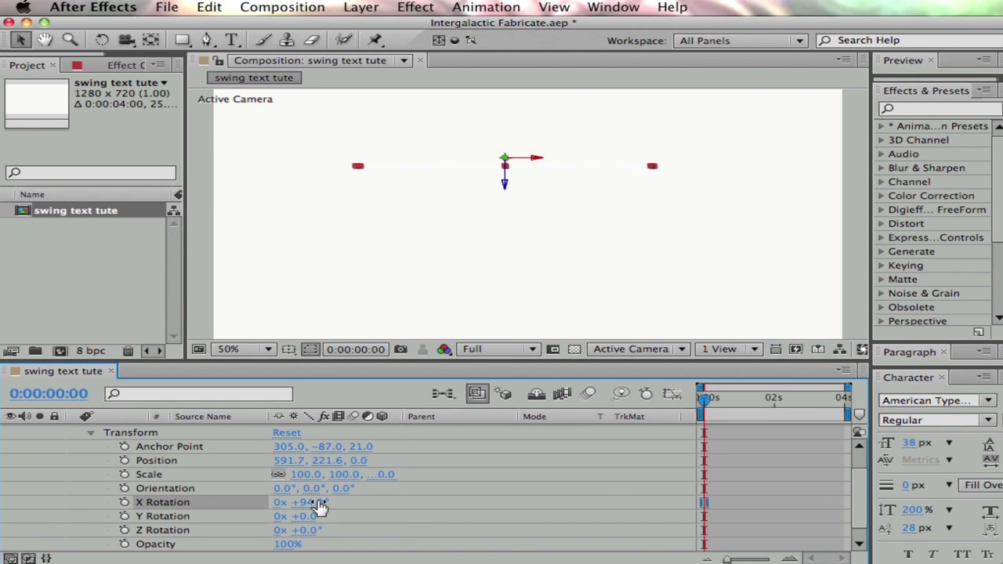
left_click_drag(314, 502, 316, 503)
Keyframe the text's opacity from 0% at 0:00:00:00 to 100% at 0:00:00:06.
left_click(167, 546)
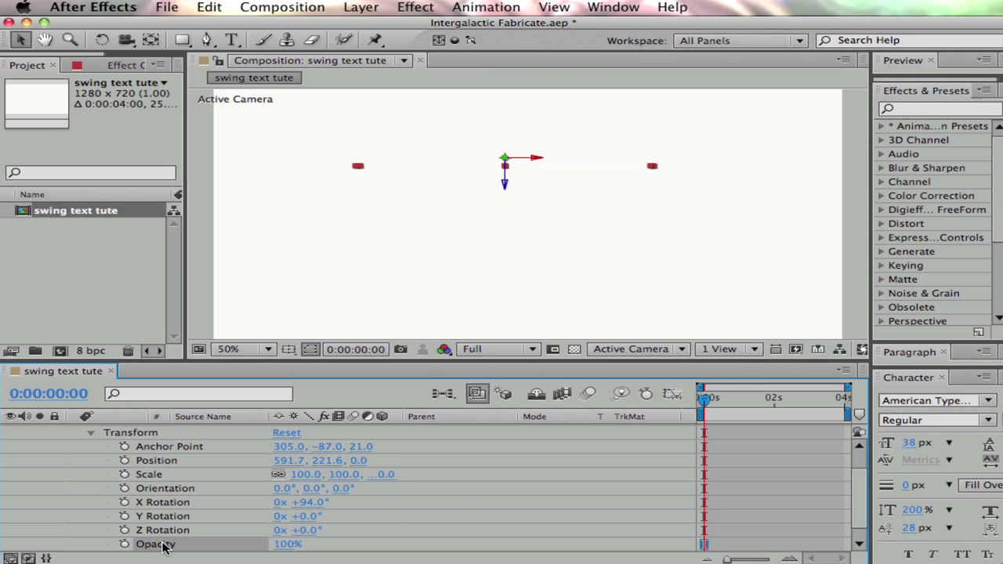
left_click(124, 544)
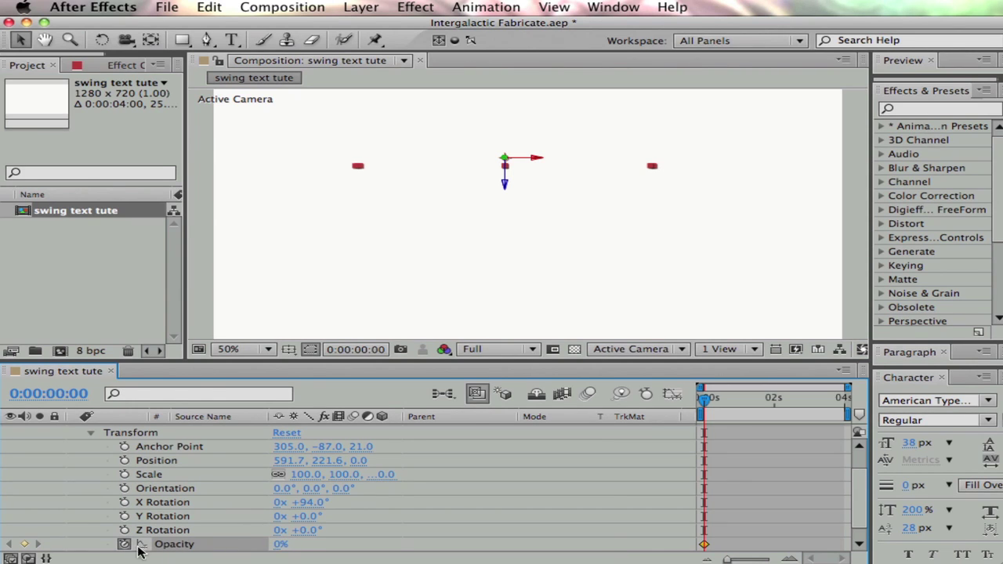
left_click_drag(705, 400, 719, 402)
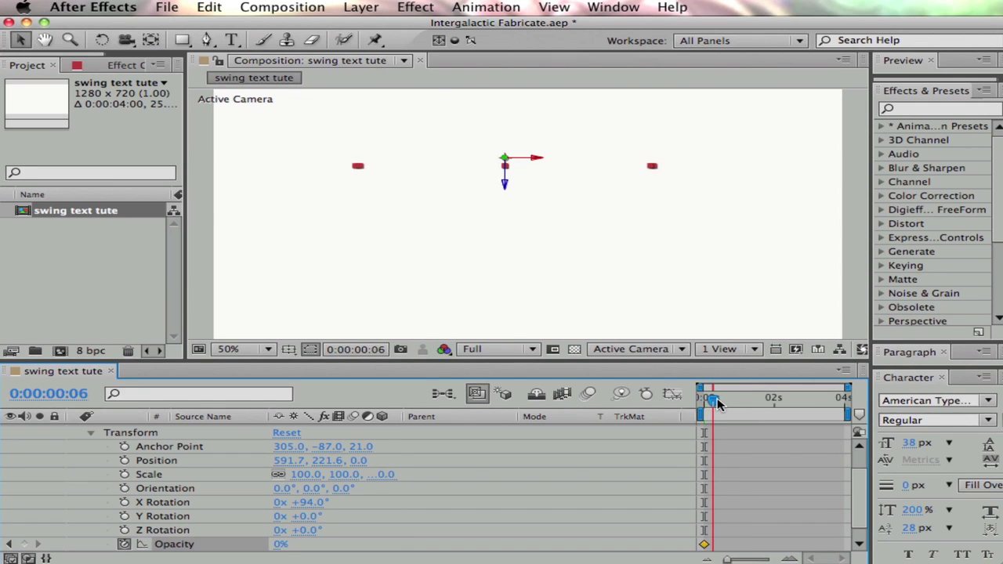
left_click(280, 544)
type("86")
key("Return")
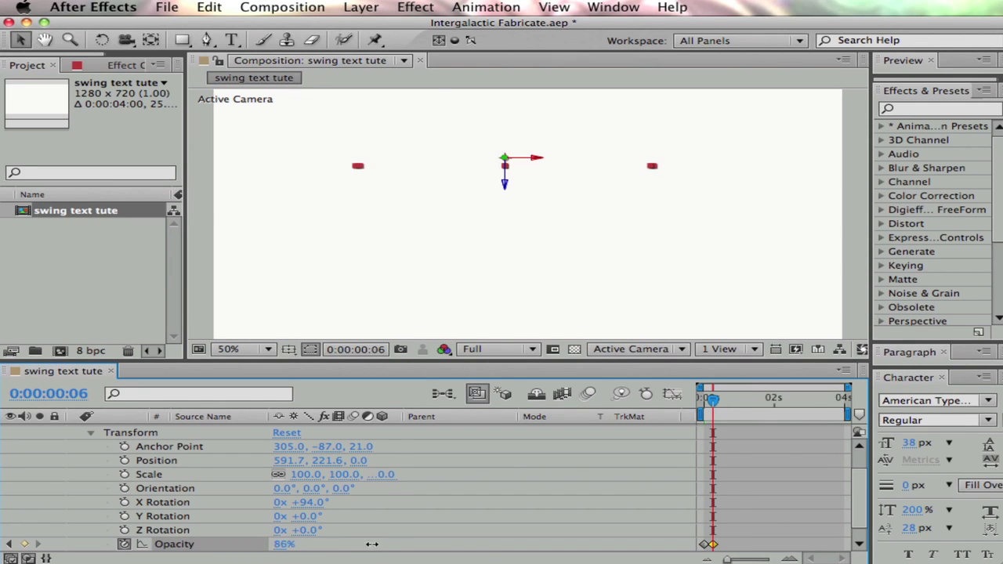
left_click_drag(372, 544, 479, 542)
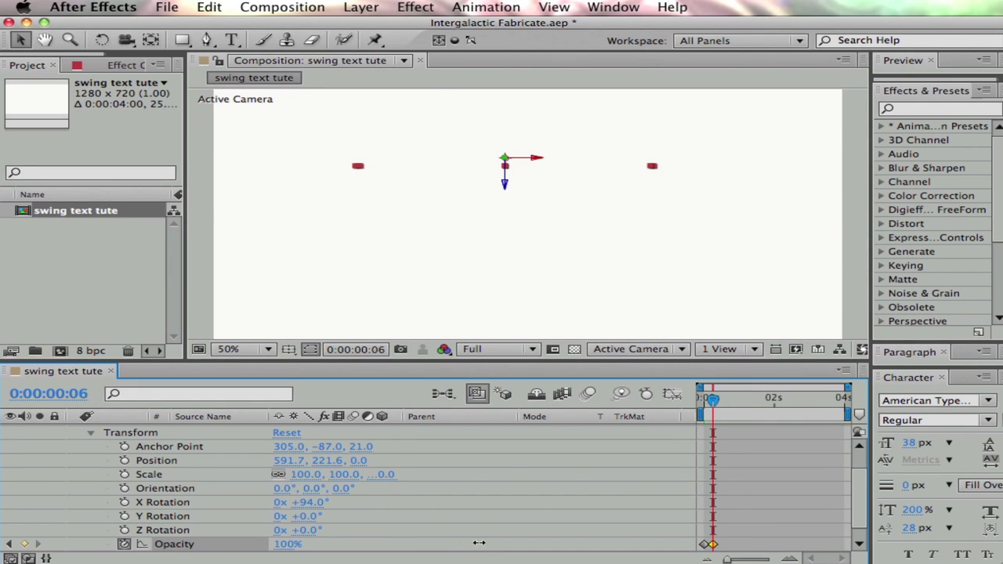
left_click(705, 545)
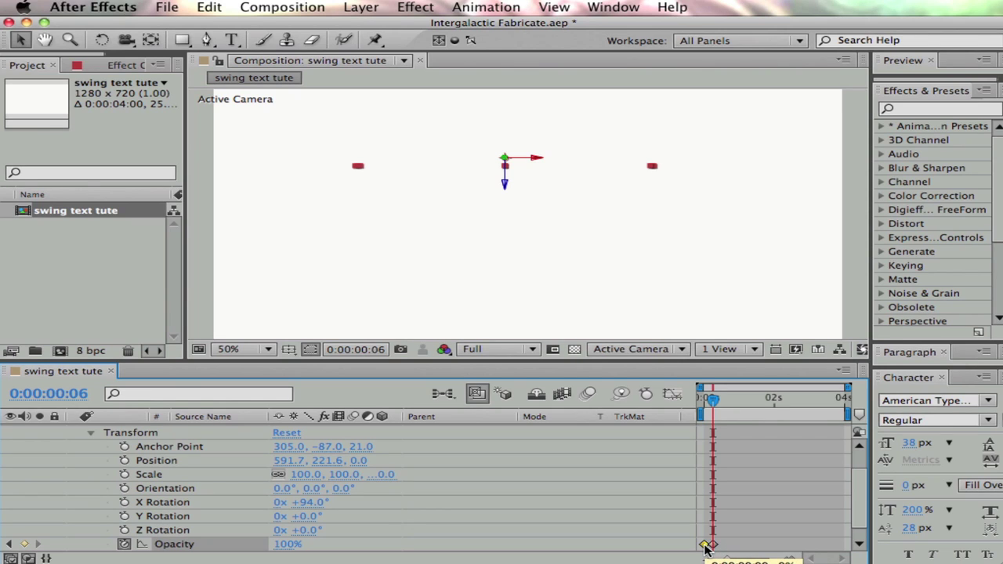
left_click(713, 545)
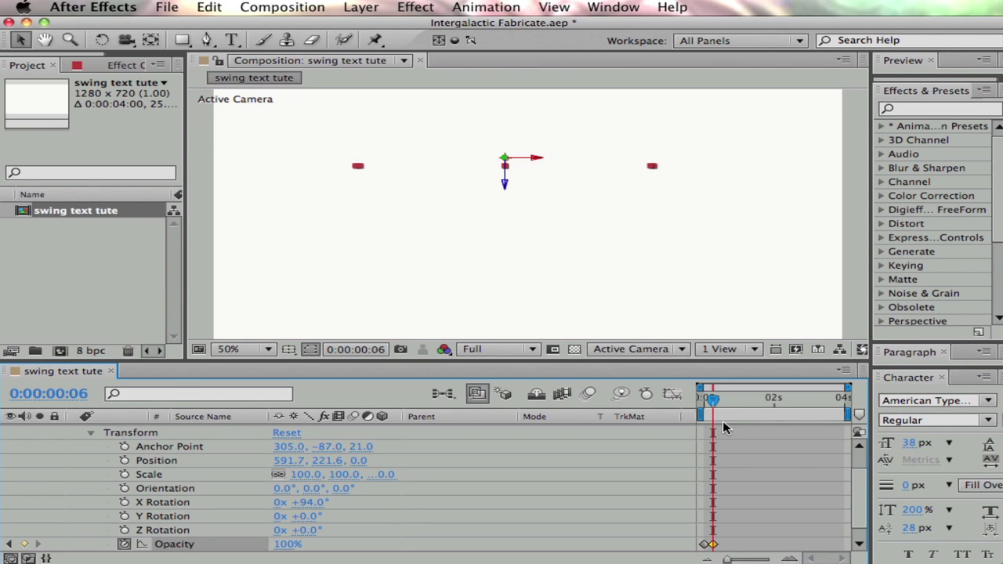
Keyframe the text's X Rotation from 94° at 0:00:00:00 to -33° at 0:00:00:06.
left_click_drag(708, 401, 703, 406)
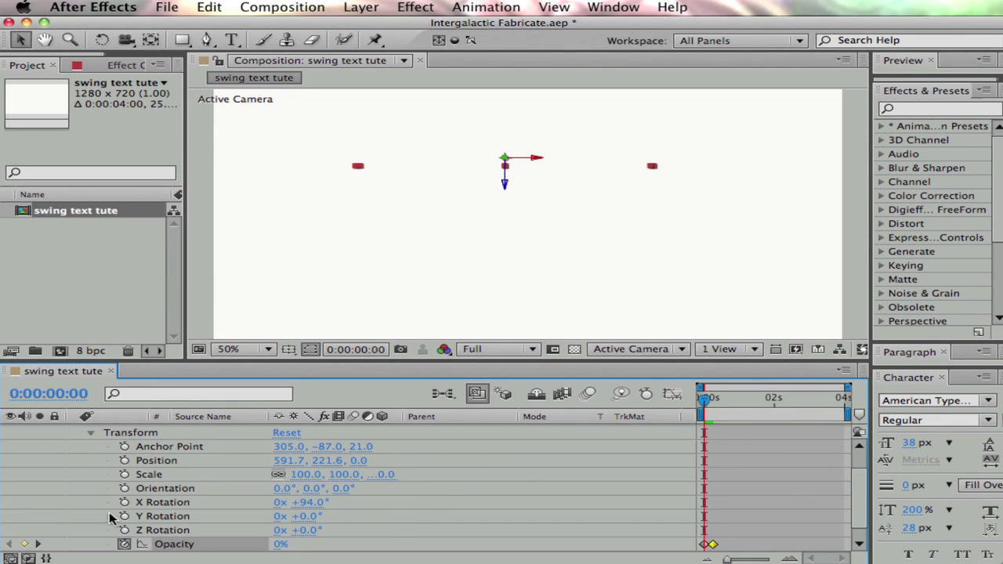
left_click(163, 508)
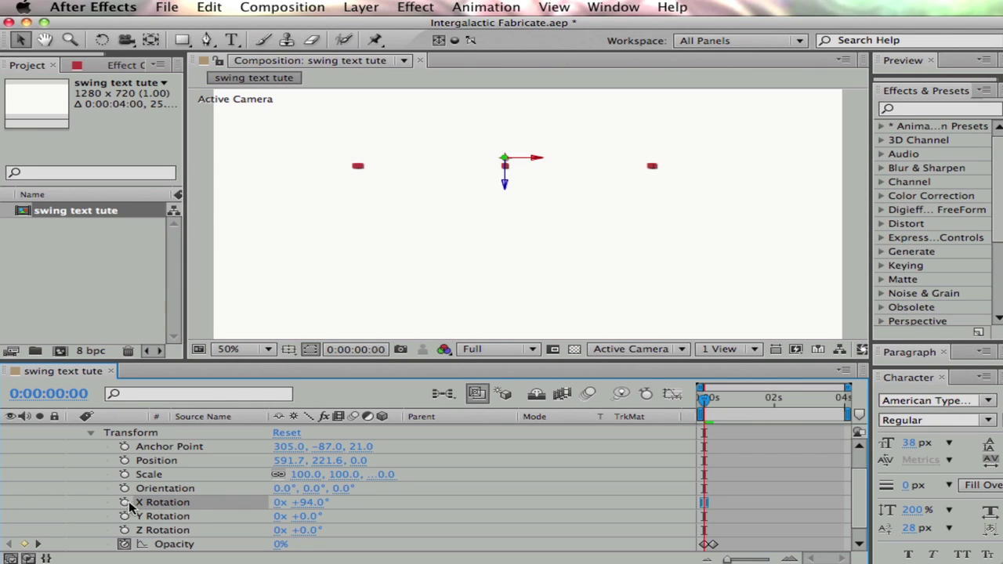
left_click(127, 502)
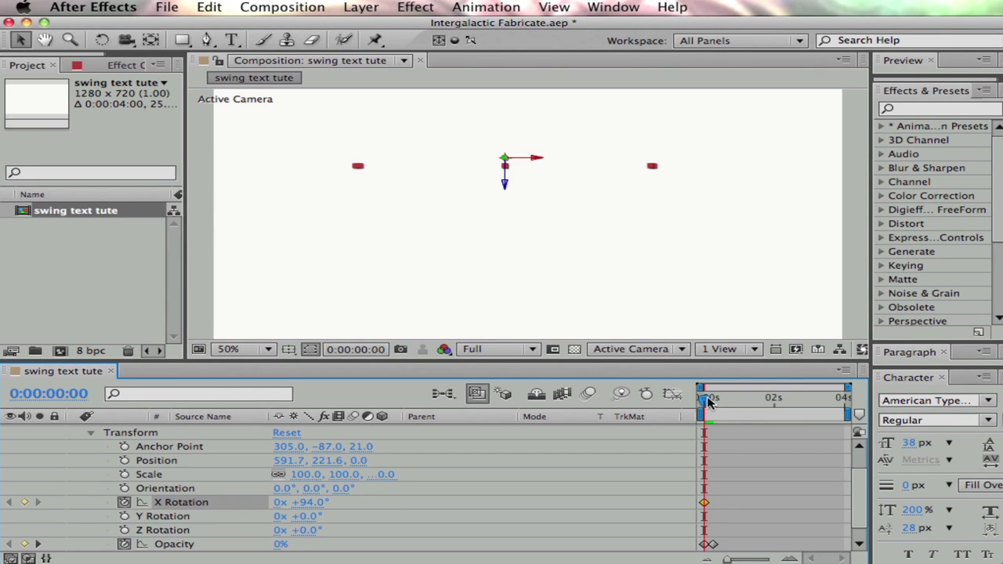
left_click_drag(708, 402, 718, 404)
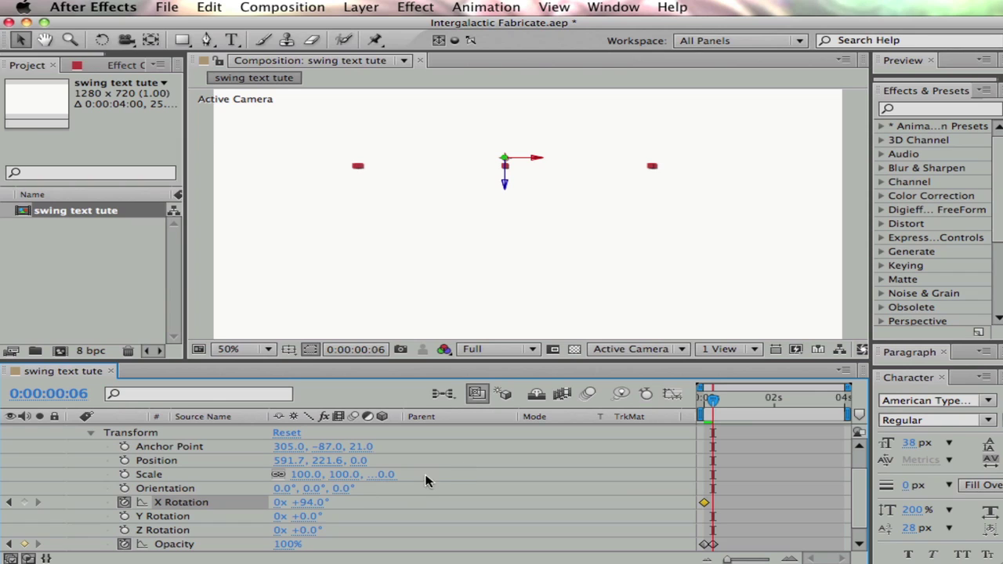
left_click_drag(306, 509, 177, 503)
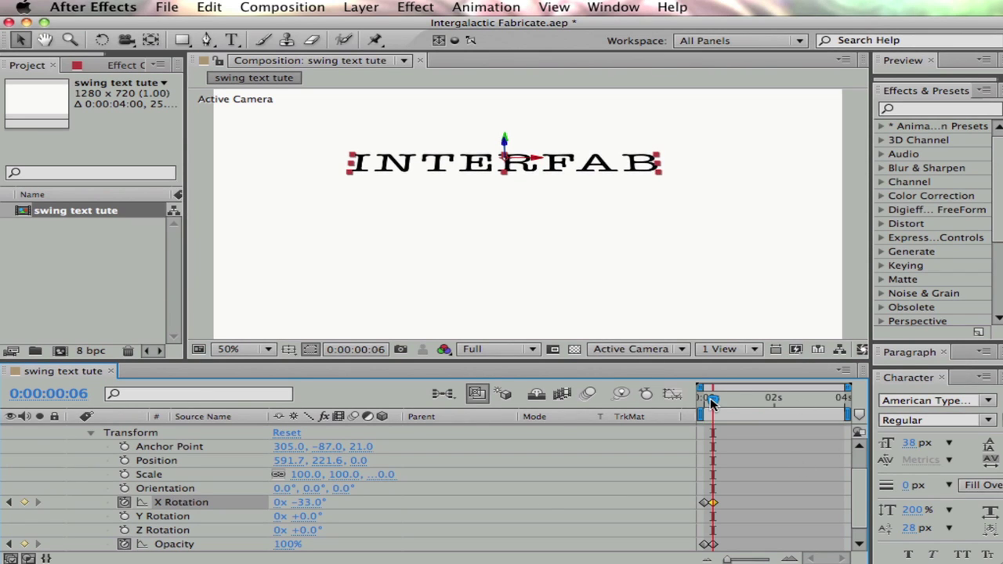
Add an X Rotation keyframe of 59° at 0:00:00:13.
left_click_drag(712, 402, 723, 404)
left_click(310, 503)
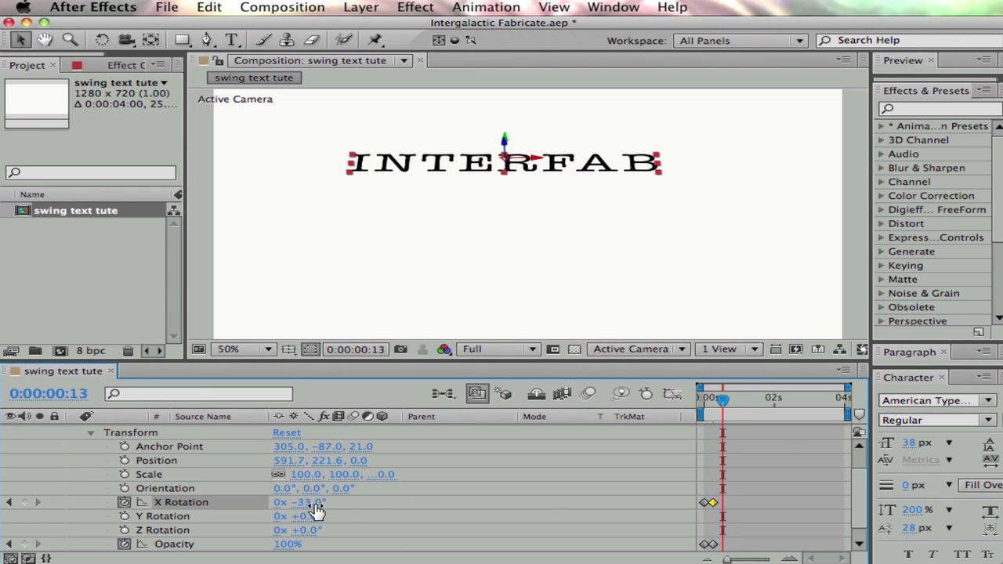
type("5")
key("Return")
left_click_drag(355, 502, 826, 494)
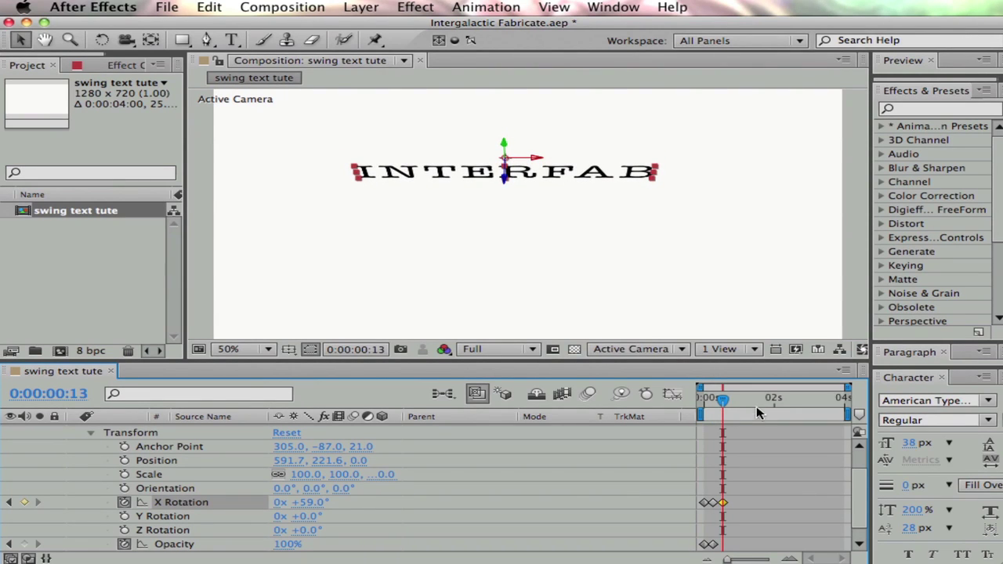
Add a reduced X Rotation keyframe at 0:00:00:19 and another of 4° at 0:00:00:23 to settle the swing.
left_click_drag(727, 401, 733, 401)
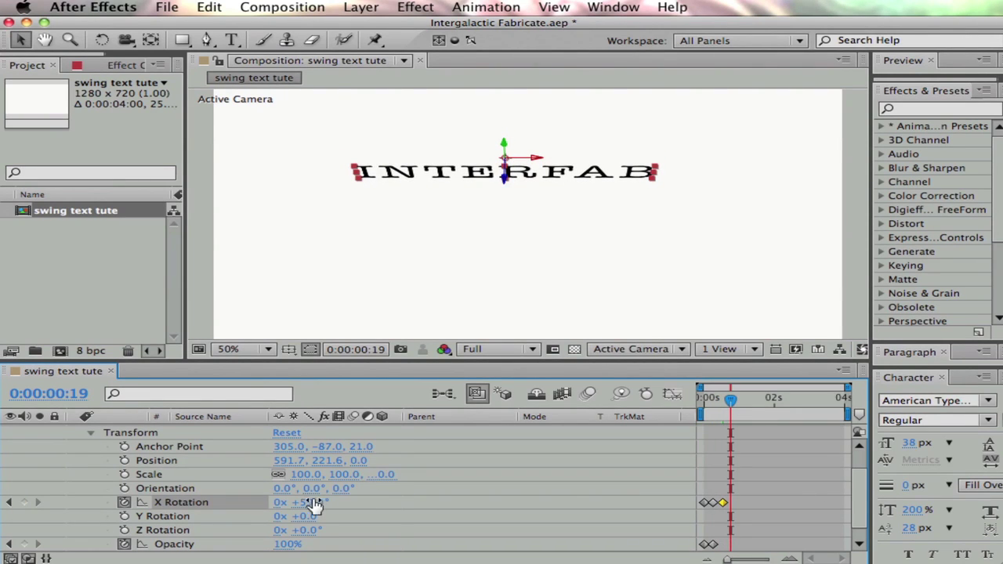
left_click_drag(311, 502, 282, 504)
left_click_drag(730, 401, 736, 401)
left_click_drag(305, 504, 325, 499)
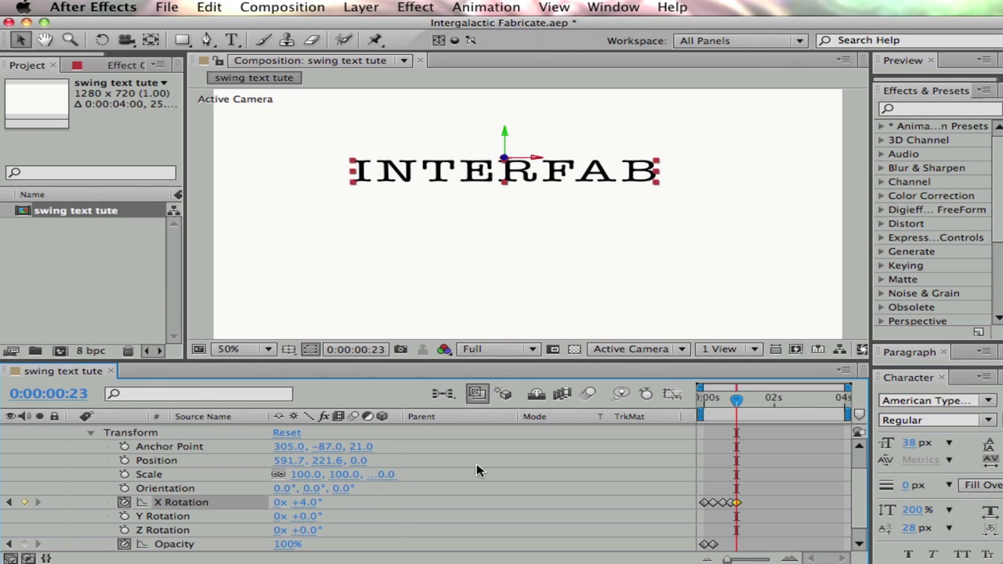
Play back the INTERFAB swing animation from 0:00:00:00.
left_click(750, 271)
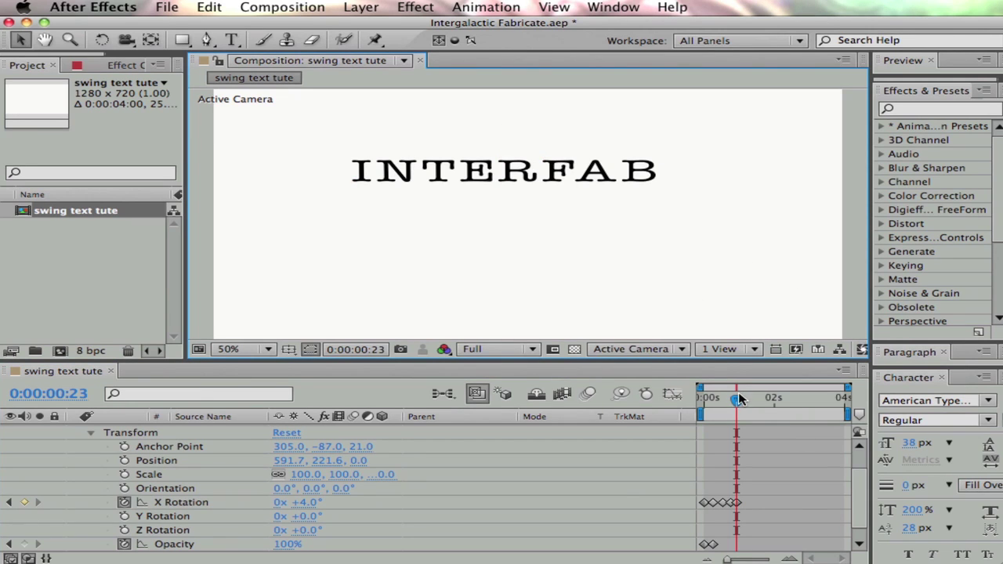
left_click_drag(741, 399, 695, 406)
key("space")
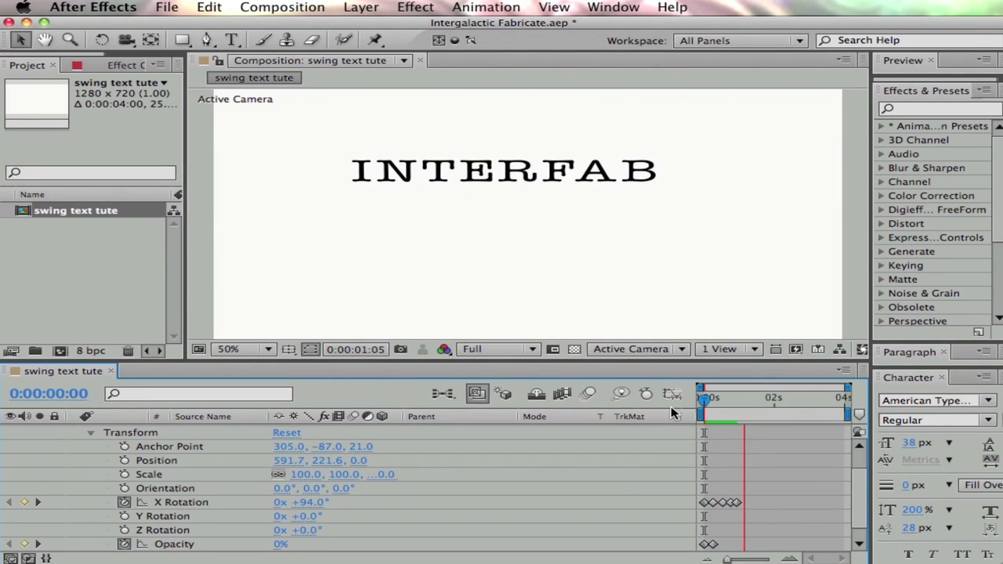
key("space")
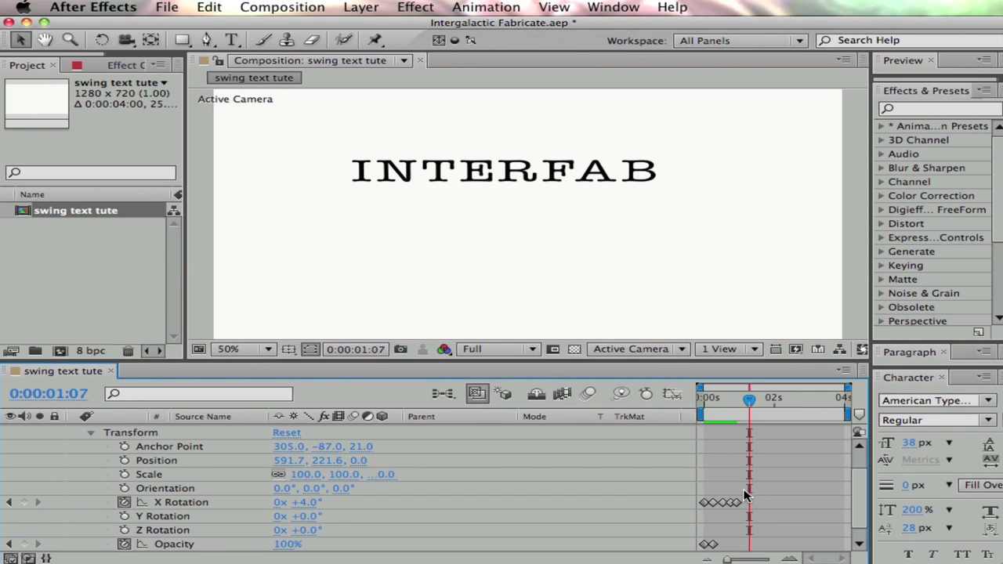
Copy all X Rotation keyframes except the first, paste them at 0:00:01:02, and return to 0:00:00:00 to review the extended swing.
left_click_drag(747, 494, 722, 512)
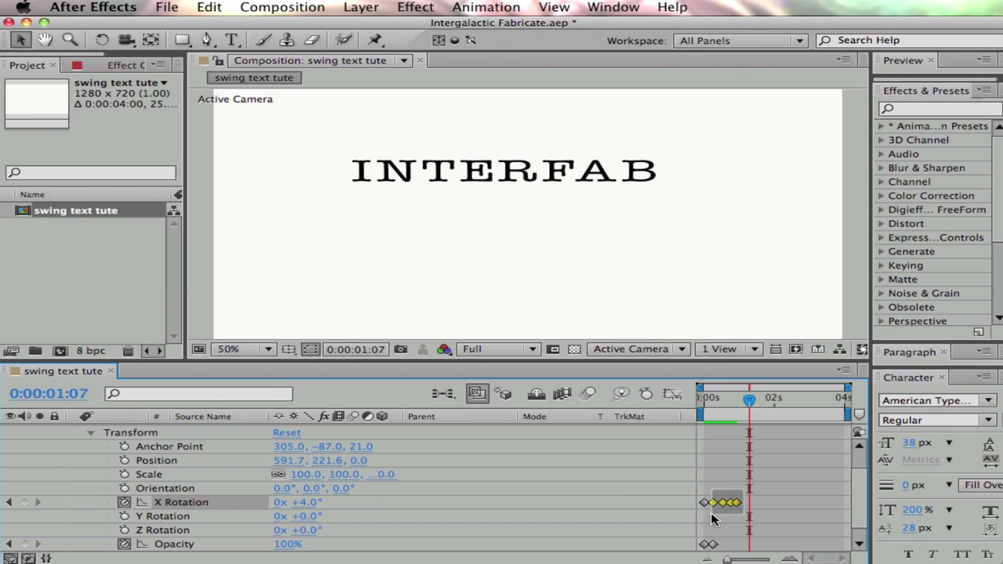
left_click_drag(711, 512, 711, 513)
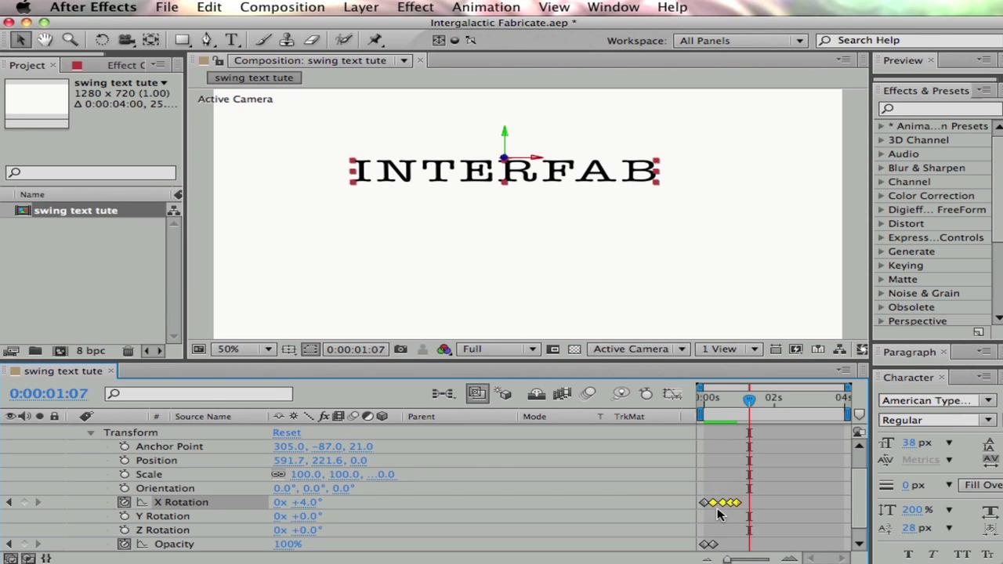
key("super")
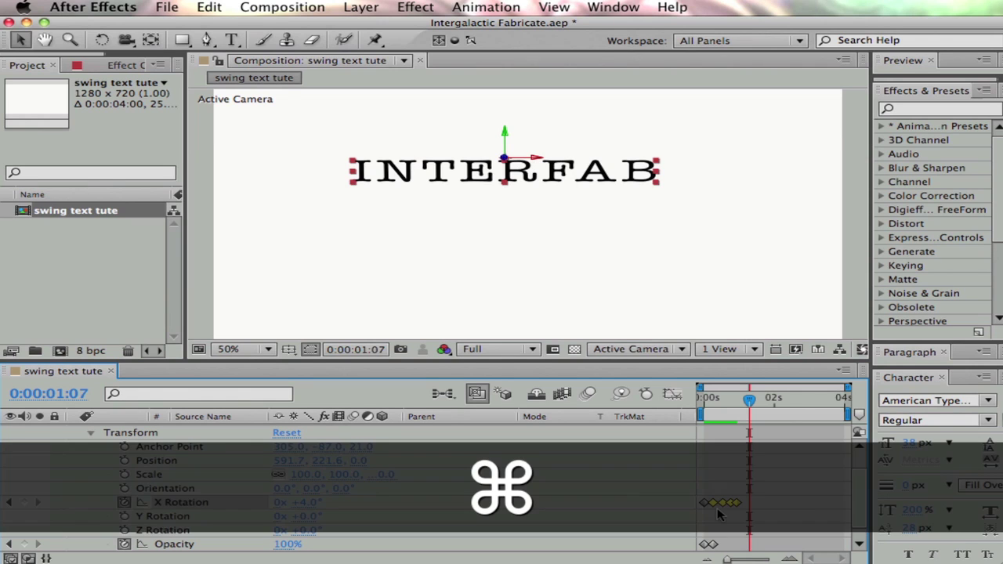
key("super+c")
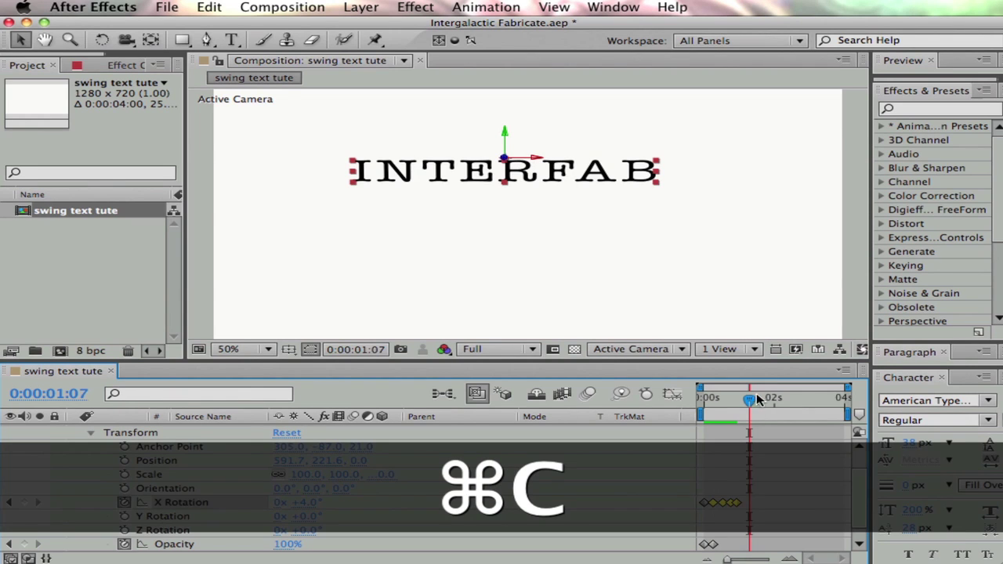
left_click_drag(751, 400, 744, 403)
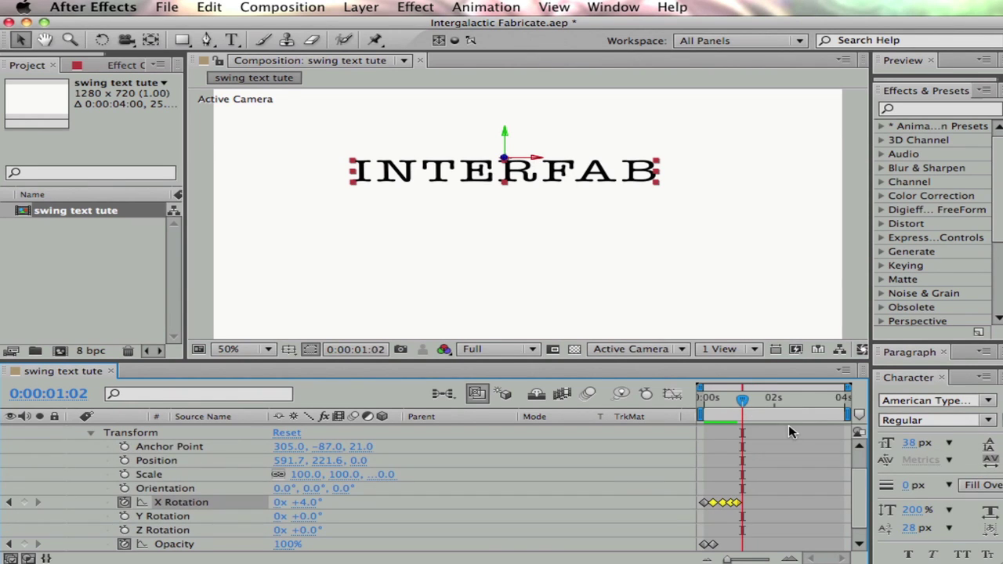
key("super+v")
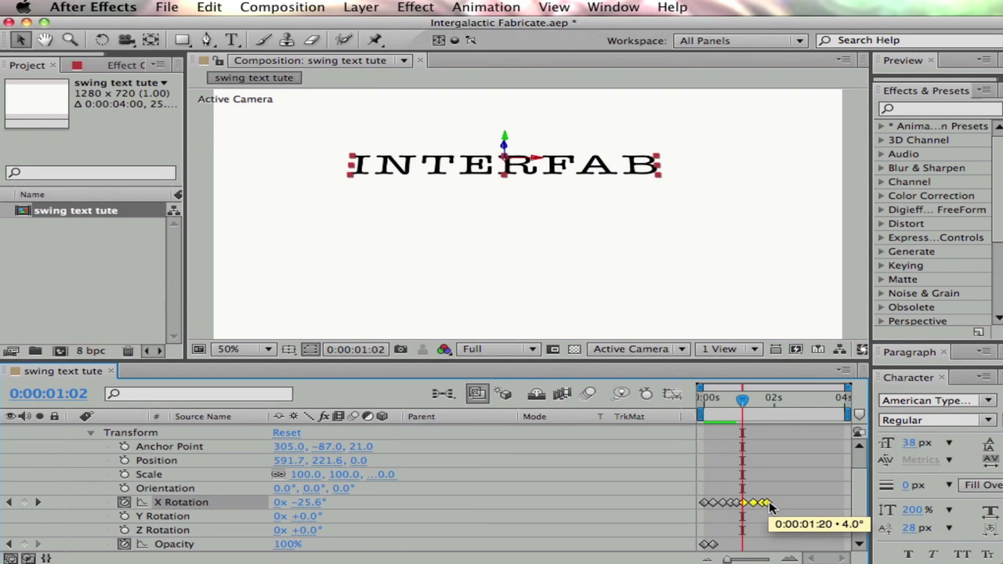
left_click_drag(744, 402, 688, 404)
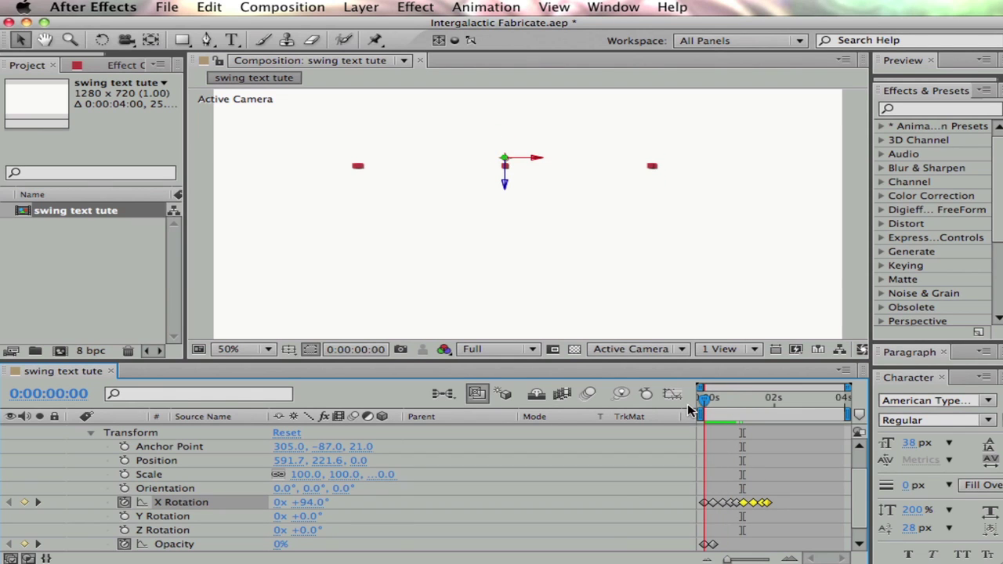
left_click(684, 293)
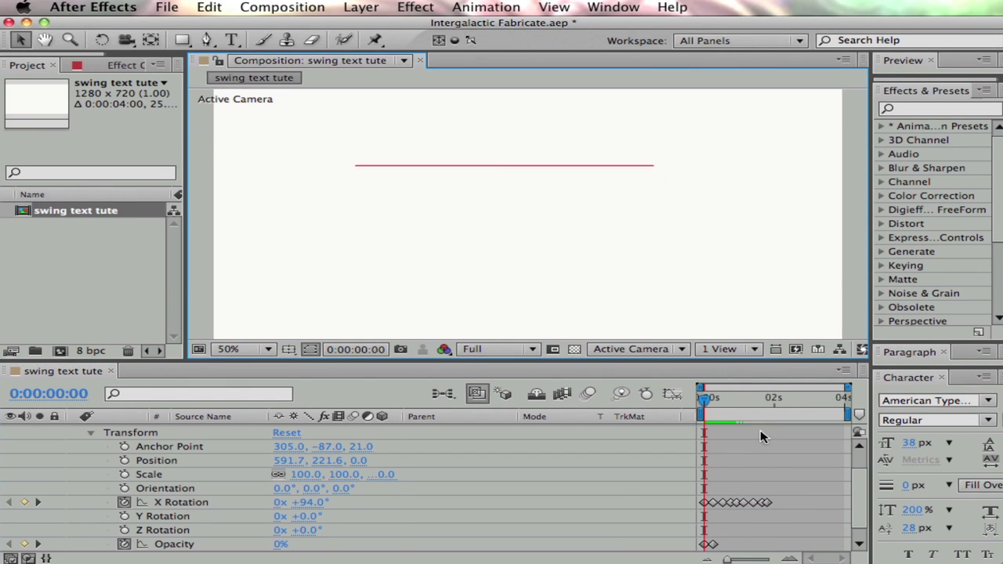
Delete the pasted second set of X Rotation keyframes.
left_click(784, 508)
left_click_drag(790, 490, 737, 515)
key("Delete")
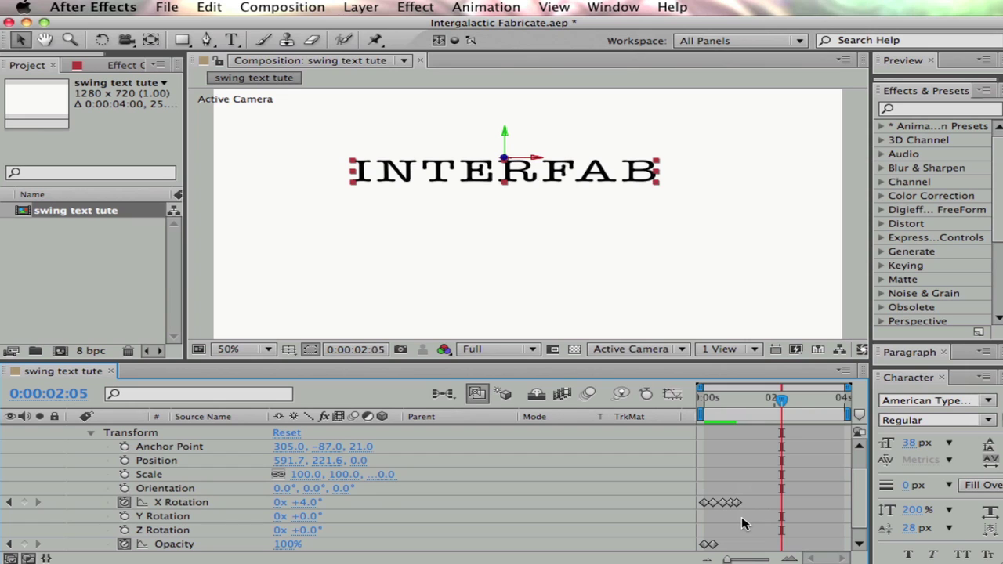
Deselect the layer and preview the swing with the original five X Rotation keyframes.
left_click(754, 337)
left_click_drag(782, 399, 738, 426)
key("space")
key("space")
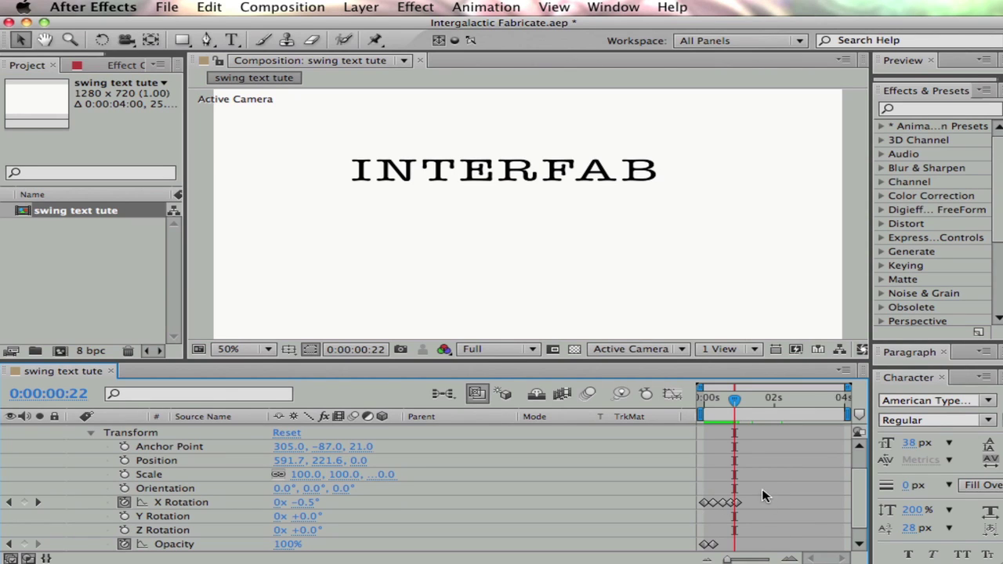
Apply Easy Ease to all X Rotation and Opacity keyframes and preview the smoothed swing from 0:00:00:00.
left_click_drag(765, 492, 705, 544)
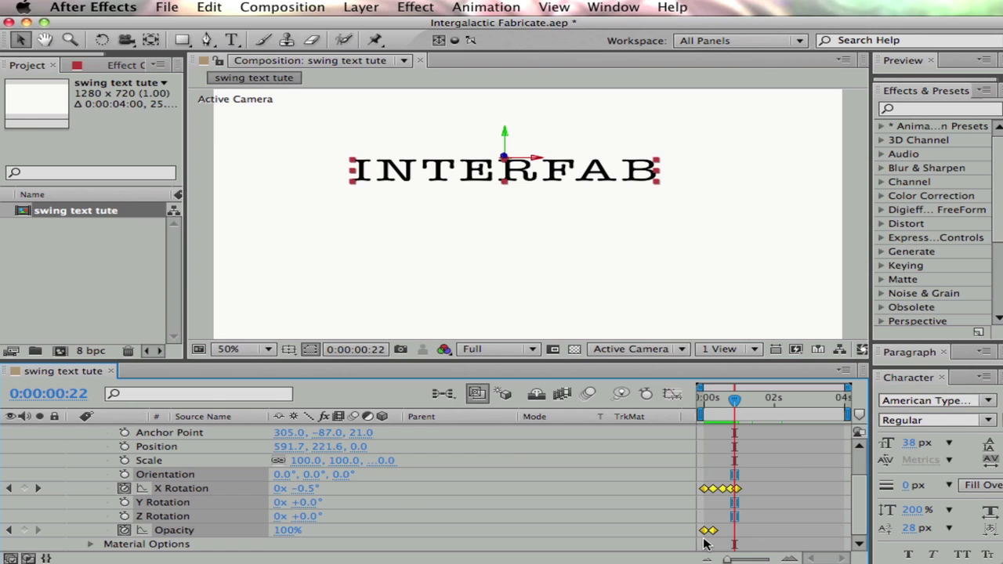
key("F9")
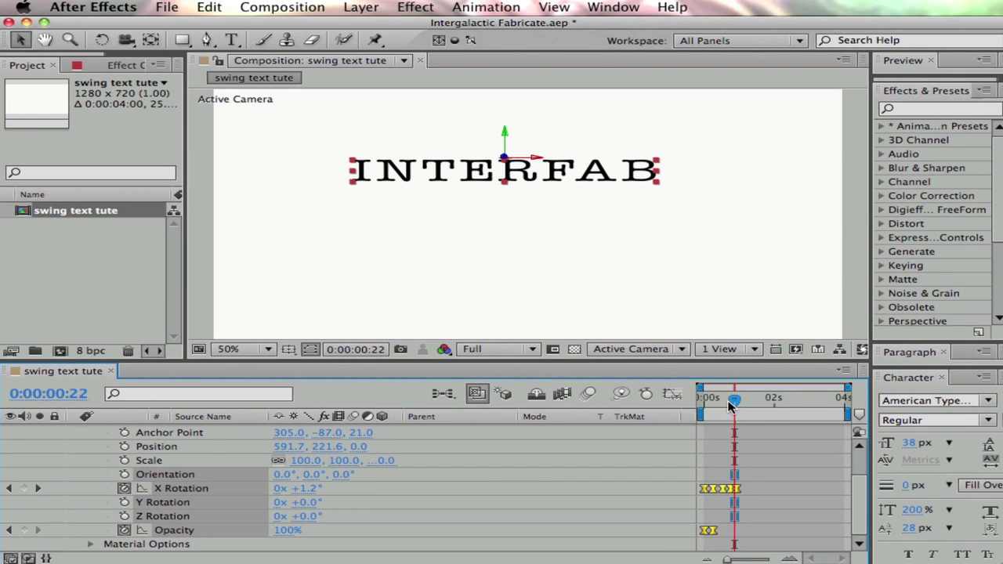
left_click_drag(733, 402, 700, 403)
left_click(737, 304)
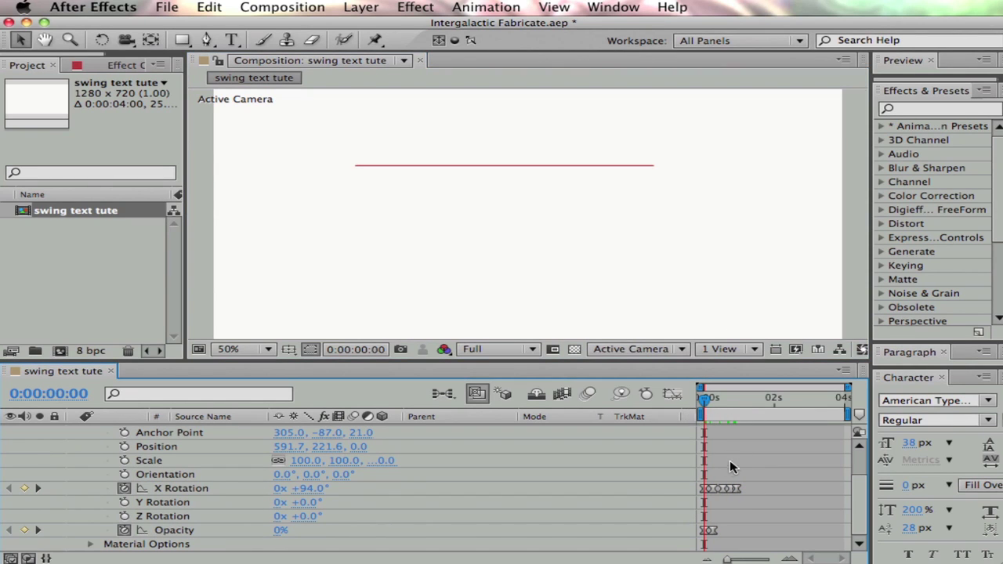
key("space")
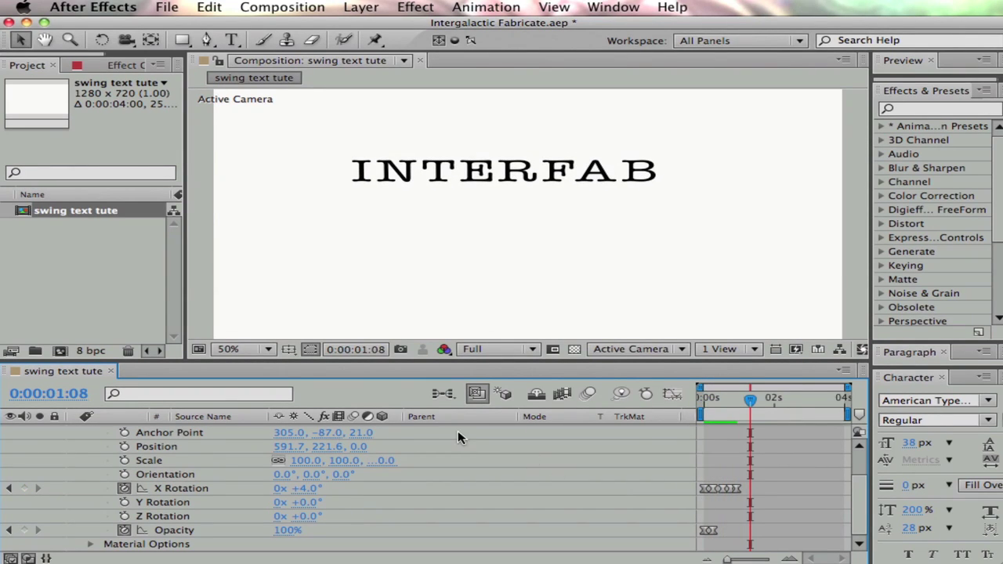
Collapse the INTERFAB layer's properties, duplicate the layer, and place the copy directly below the original text.
scroll(863, 487, "up", 5)
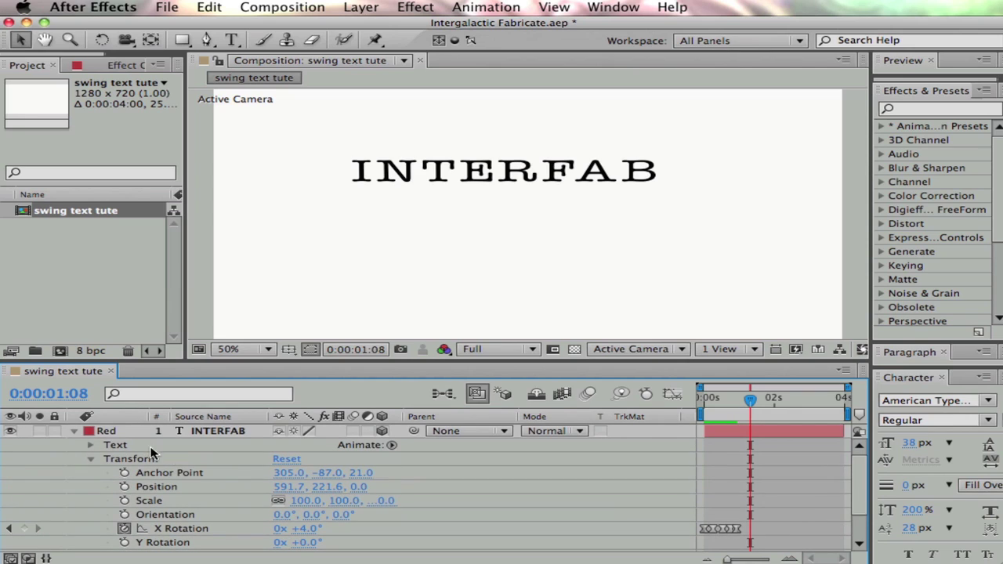
left_click(75, 432)
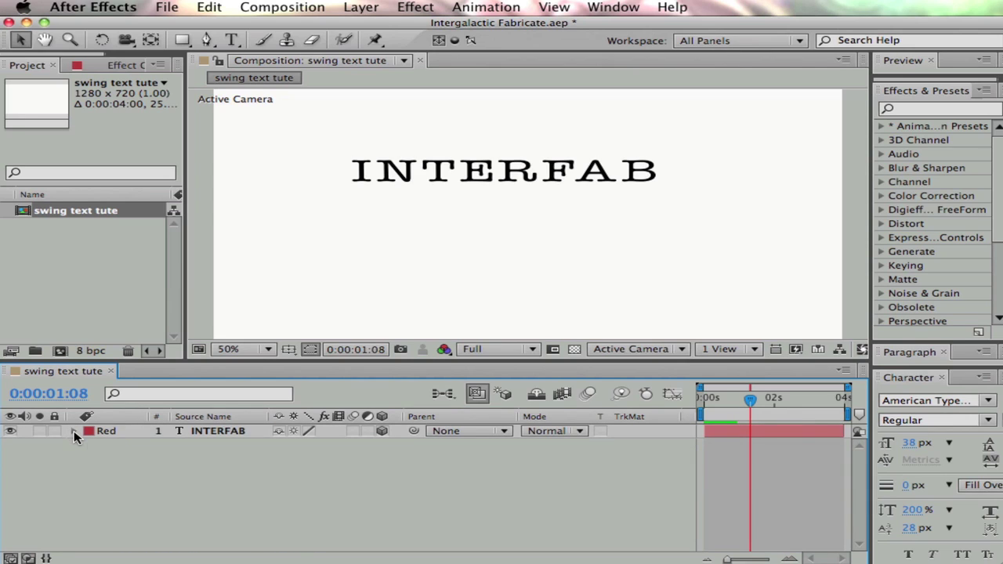
left_click(225, 436)
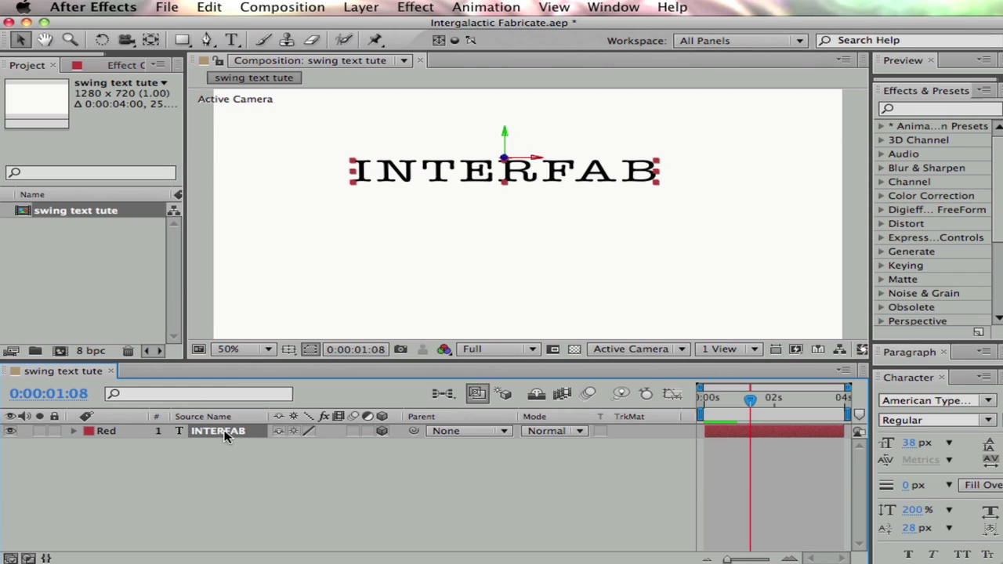
left_click(617, 465)
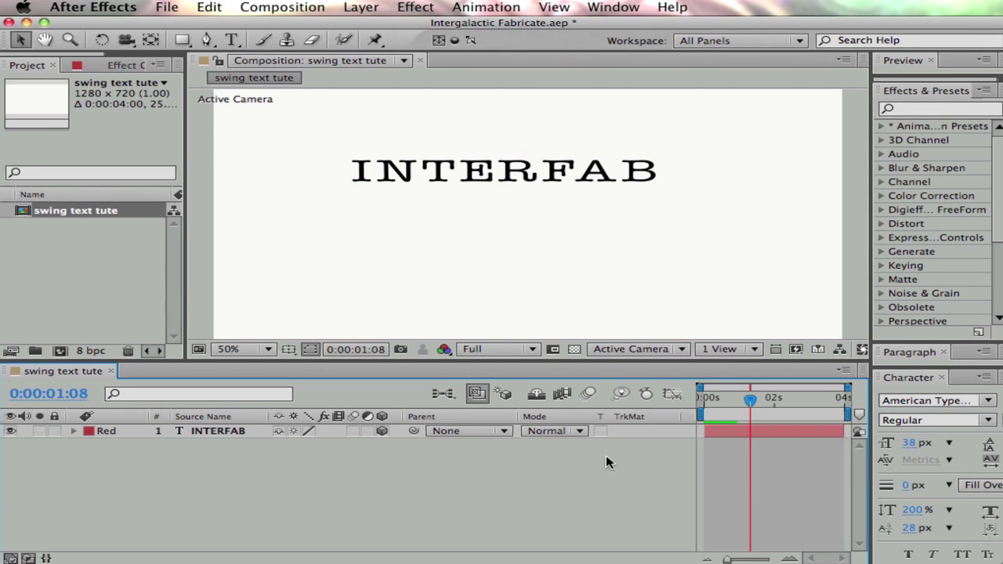
left_click(222, 437)
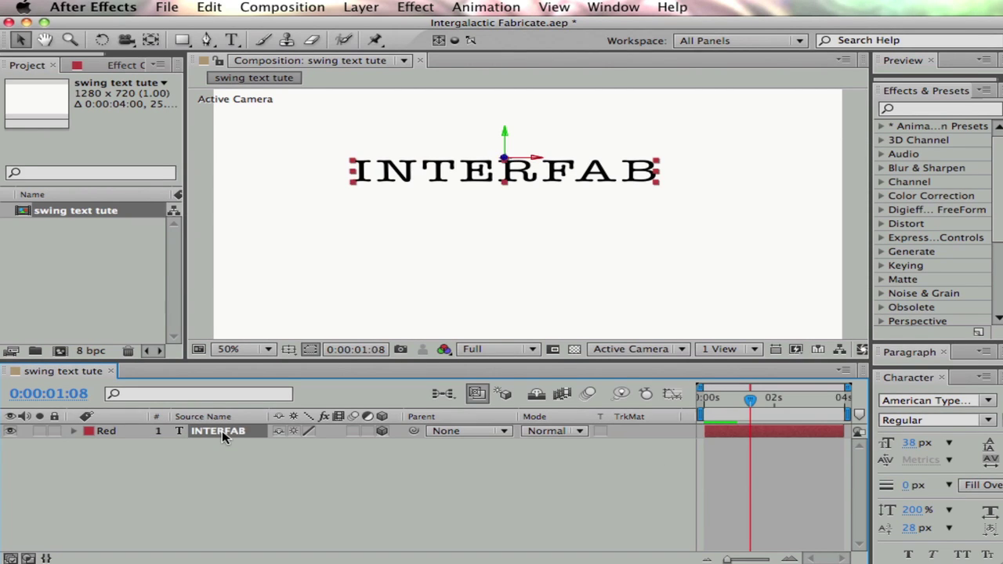
key("super+d")
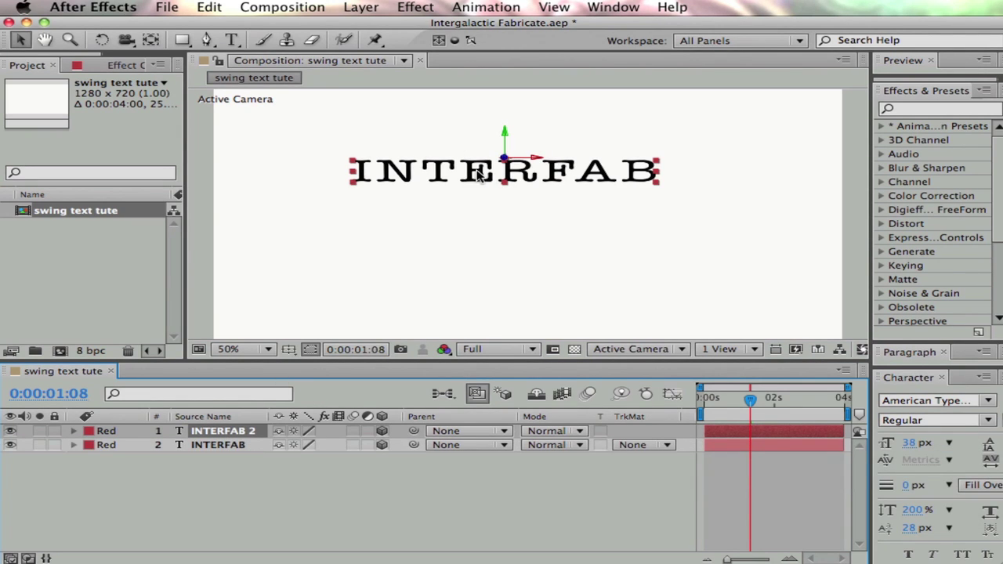
left_click_drag(478, 171, 479, 201)
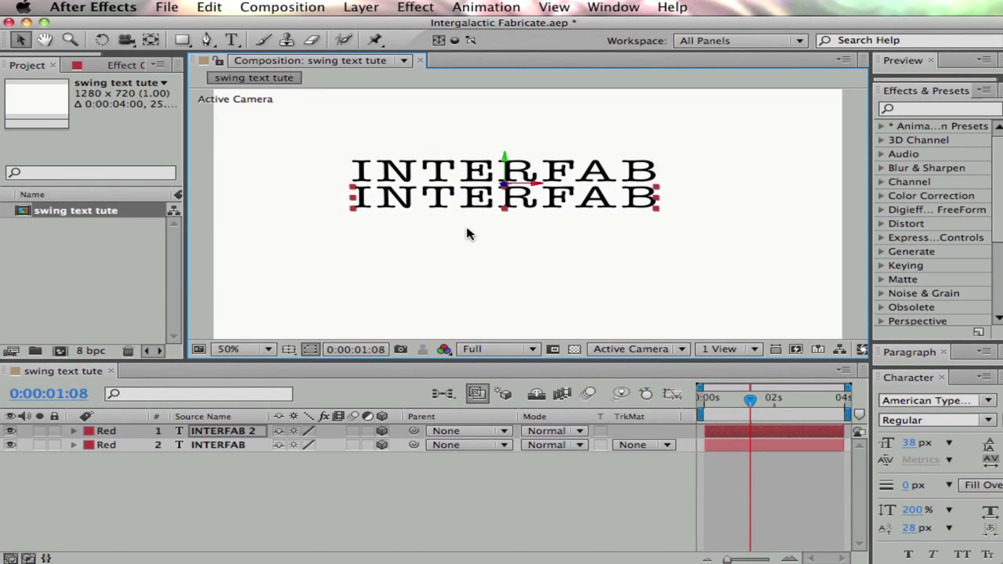
Preview both INTERFAB text layers swinging together.
left_click(469, 235)
key("KP_0")
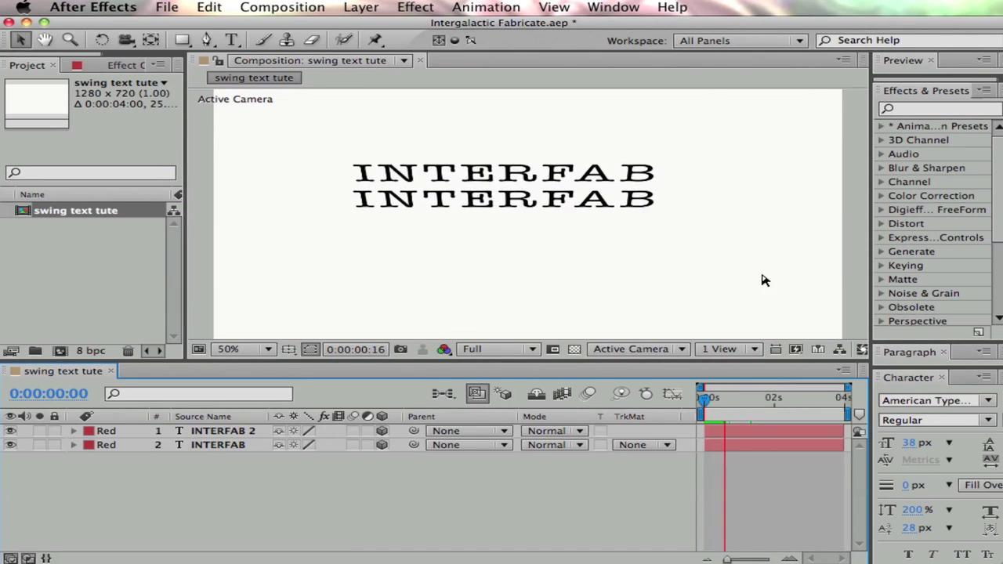
key("space")
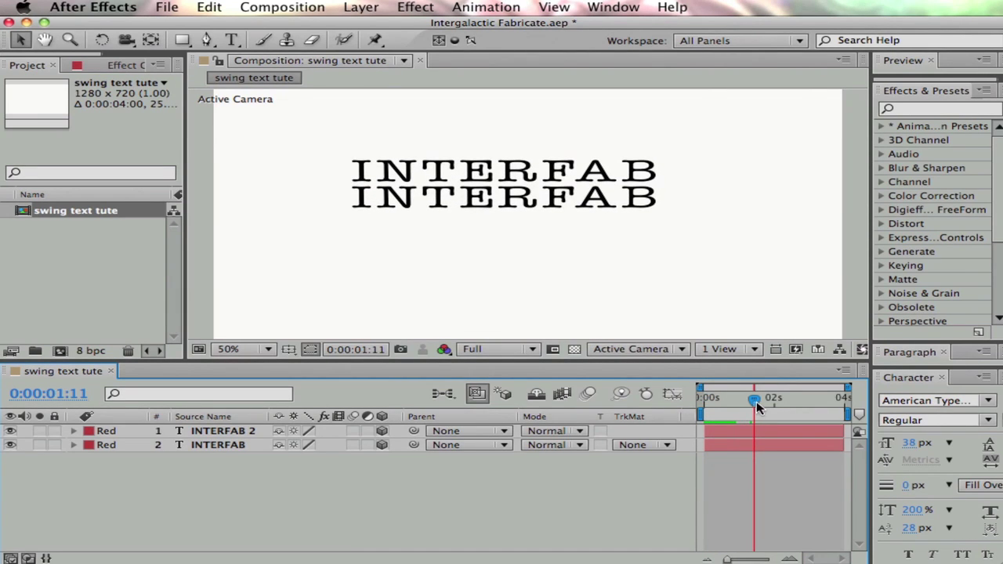
At 0:00:00:12, replace the lower text layer's wording with "TWEETS".
left_click_drag(755, 402, 722, 413)
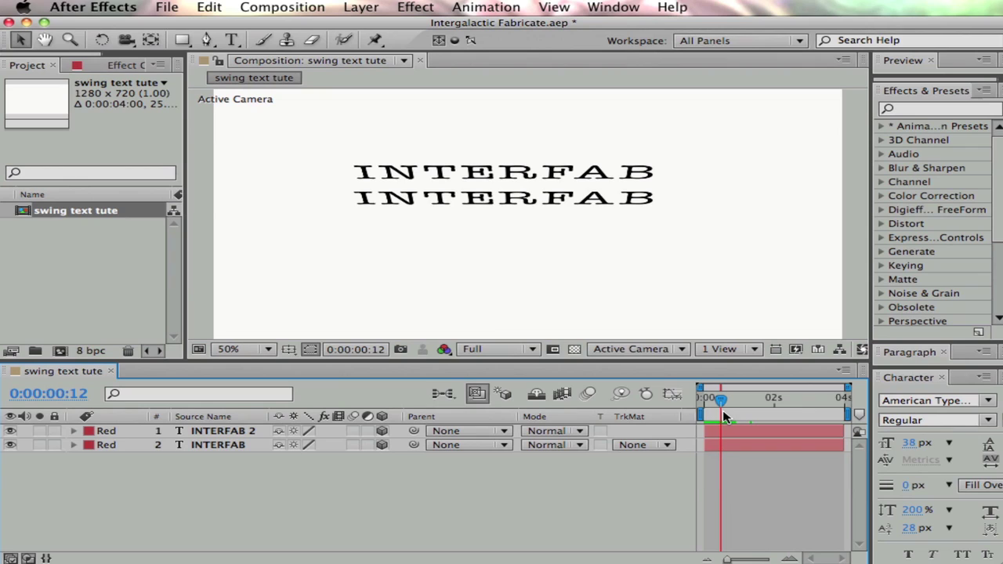
left_click(231, 40)
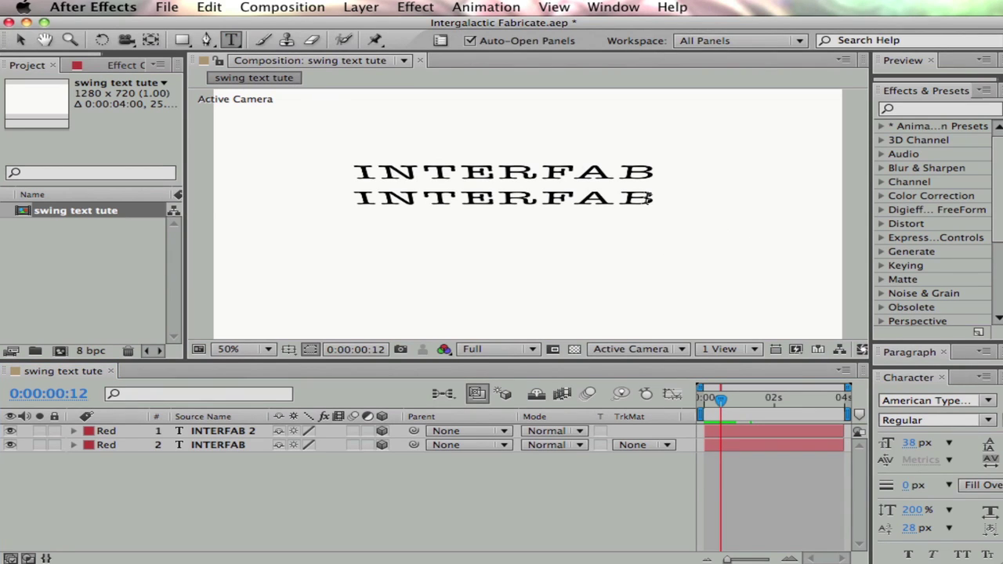
left_click(652, 199)
key("BackSpace")
key("BackSpace")
key("BackSpace")
key("BackSpace")
key("BackSpace")
key("BackSpace")
key("BackSpace")
key("BackSpace")
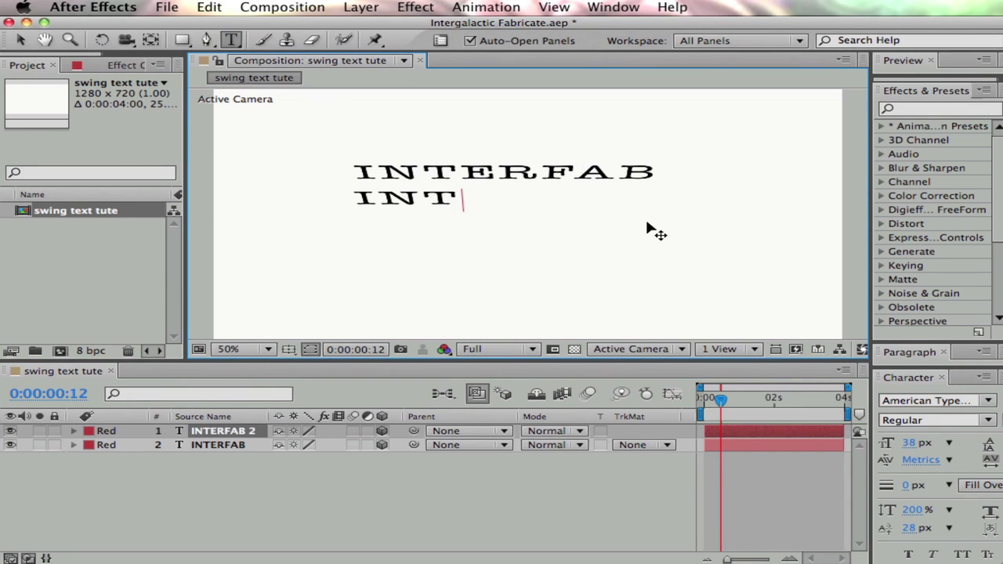
type("TWEETS")
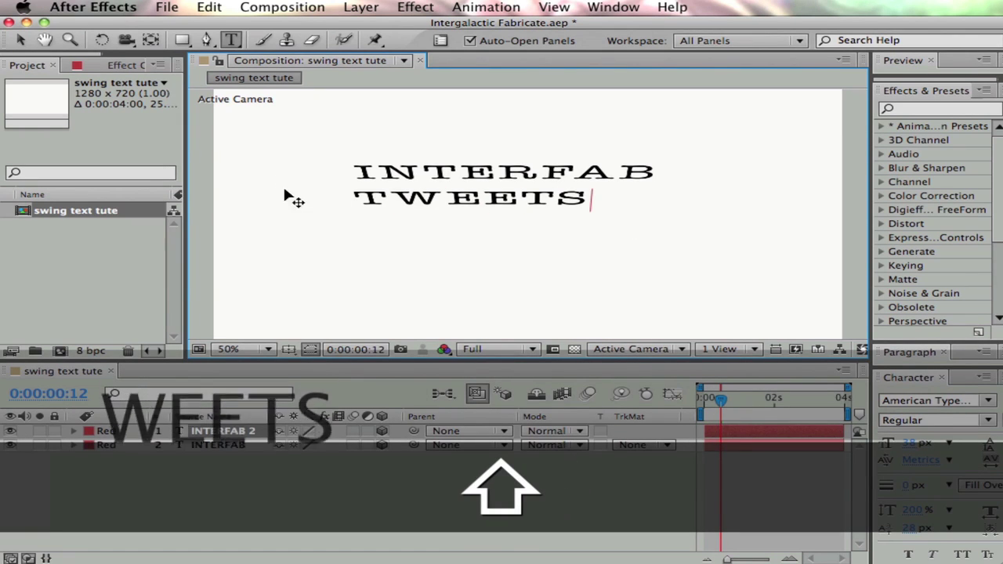
Set the font of the TWEETS text to Impact and preview the animation.
left_click_drag(349, 197, 589, 198)
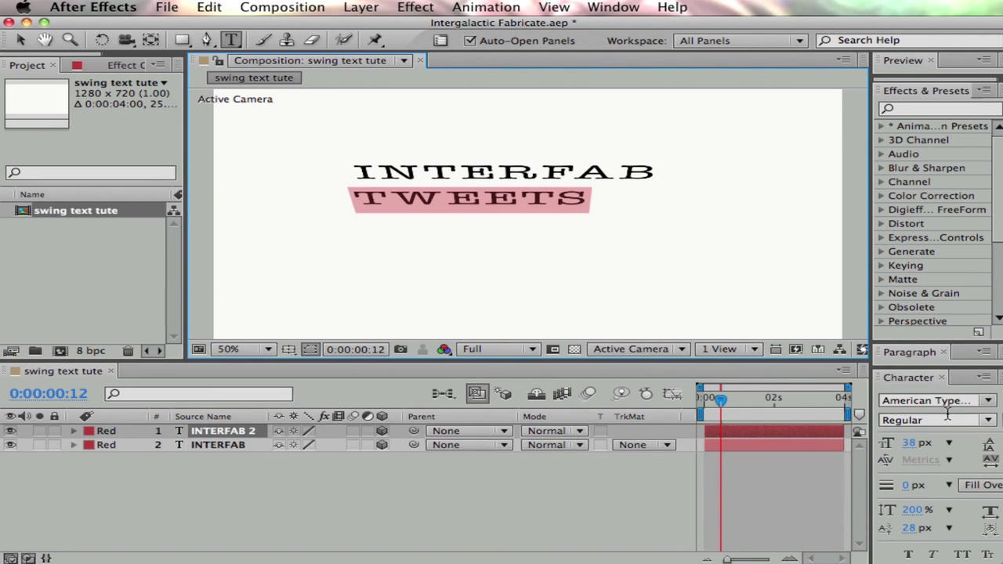
left_click(941, 402)
type("Impact")
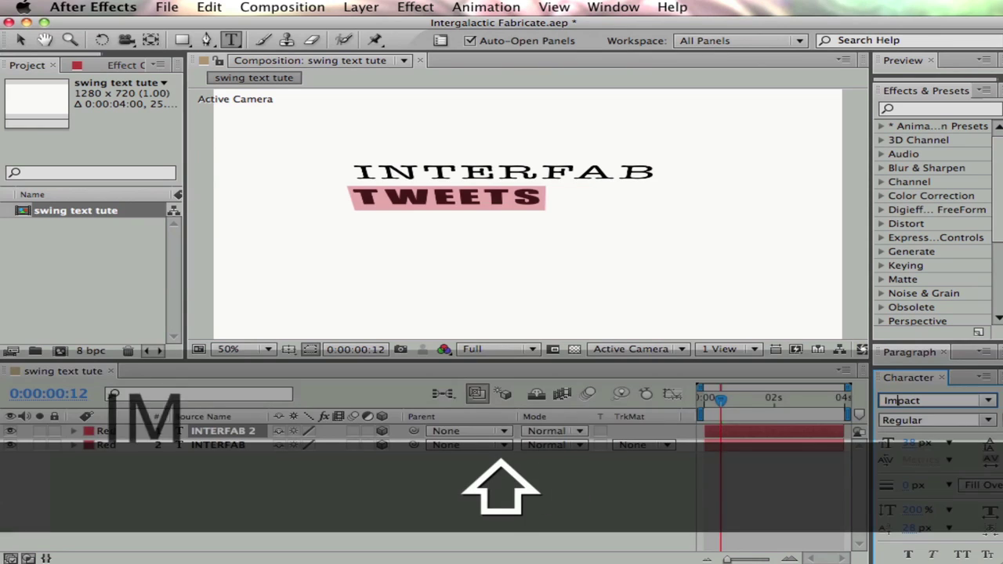
key("Return")
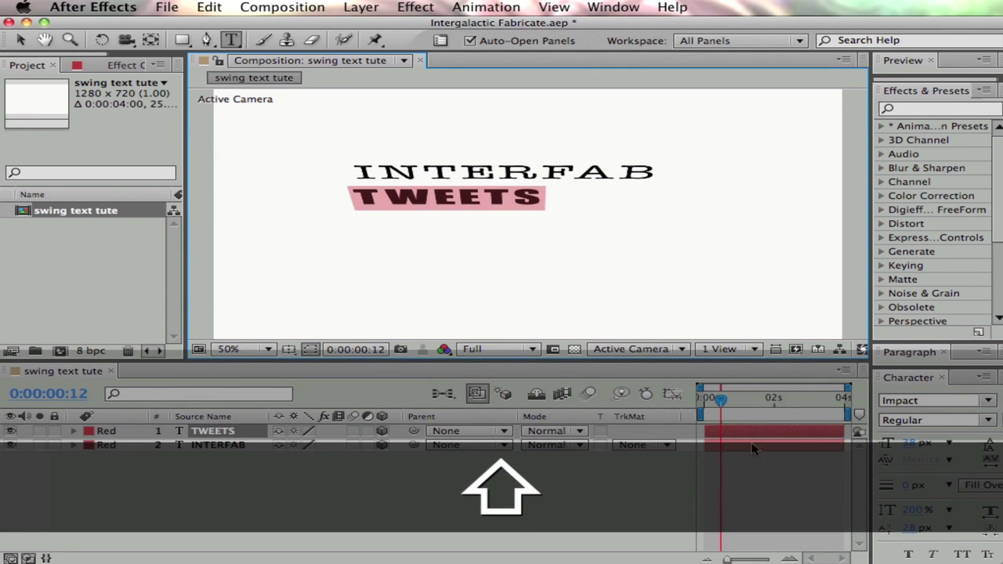
left_click(508, 208)
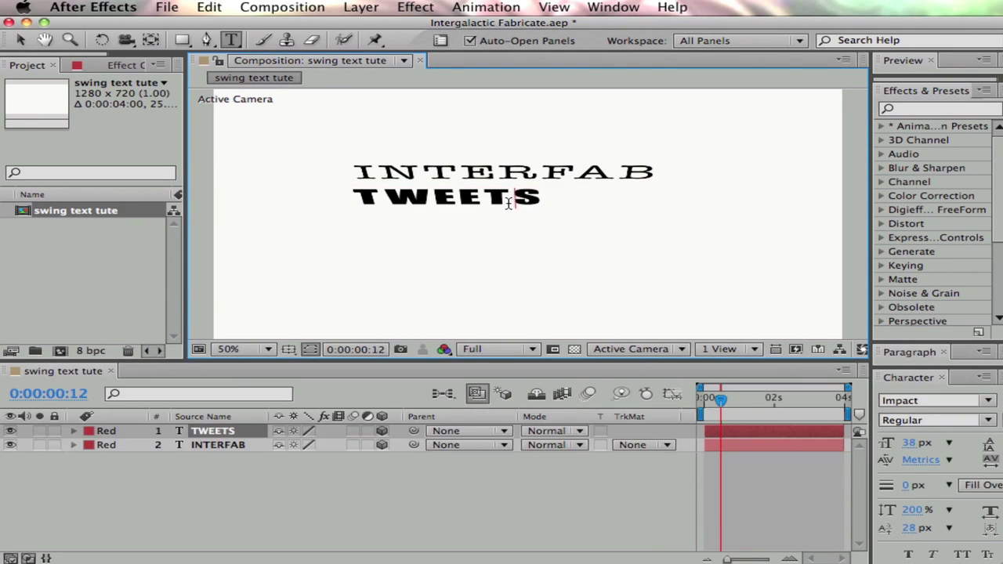
left_click(724, 420)
key("KP_0")
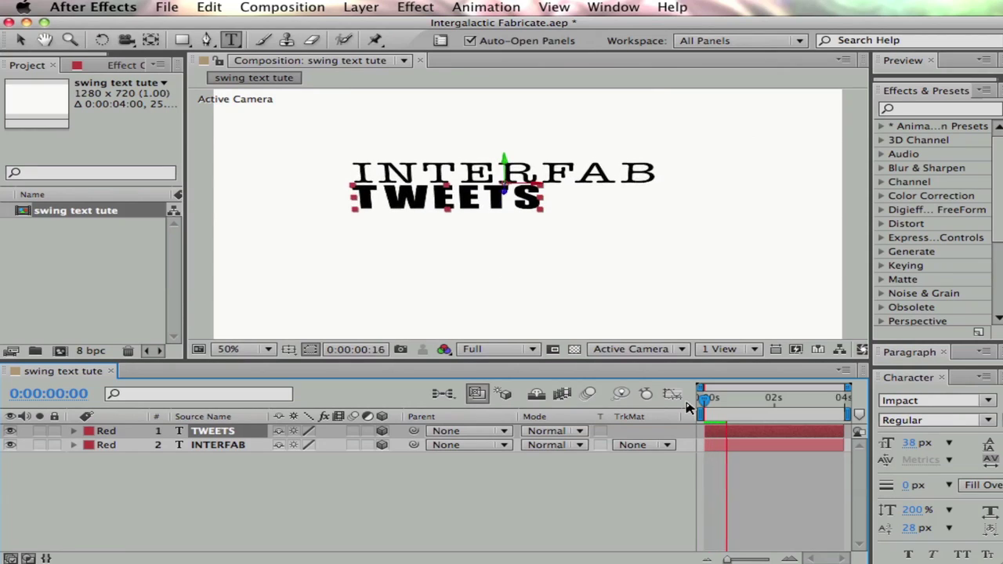
left_click(627, 250)
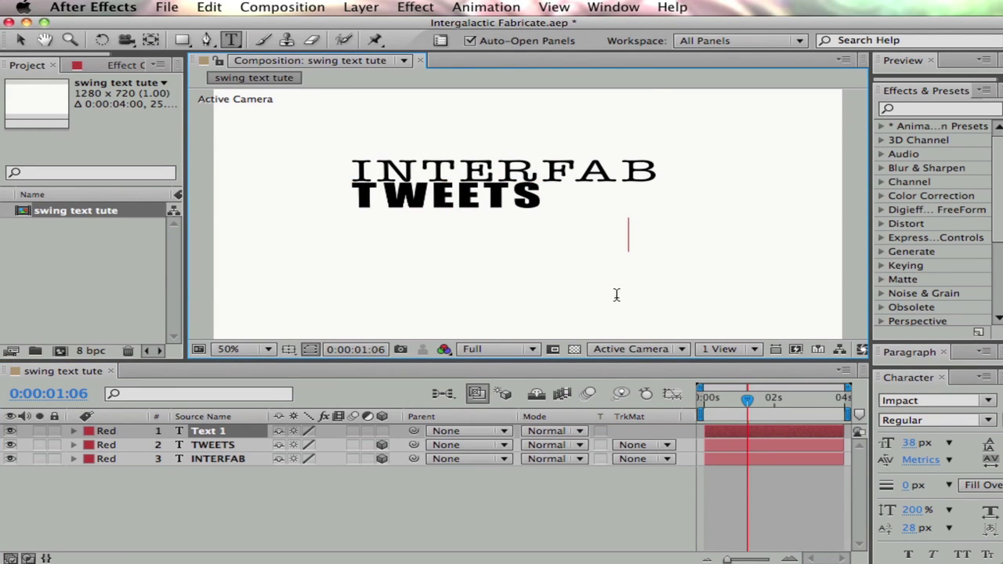
left_click(20, 40)
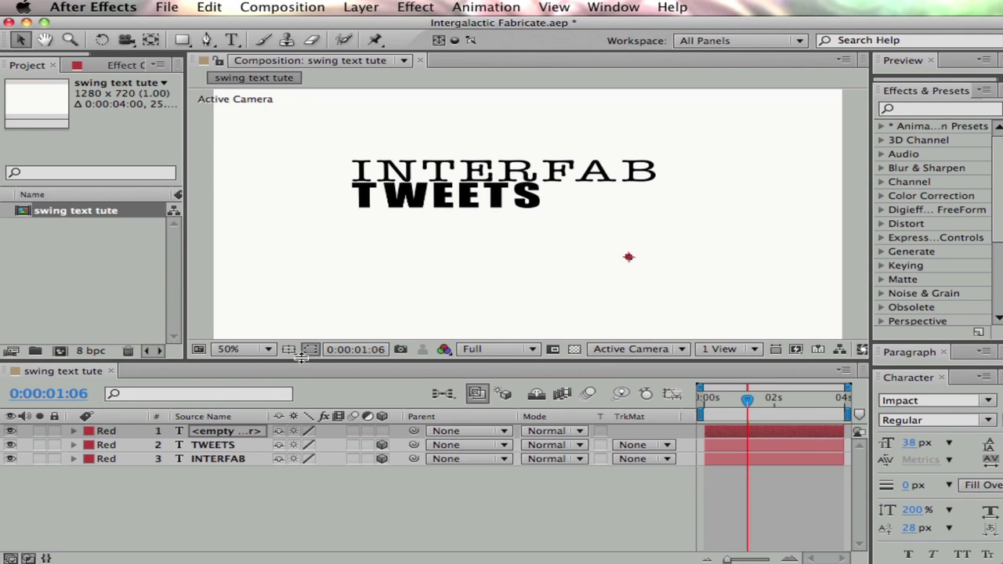
left_click(238, 434)
key("Delete")
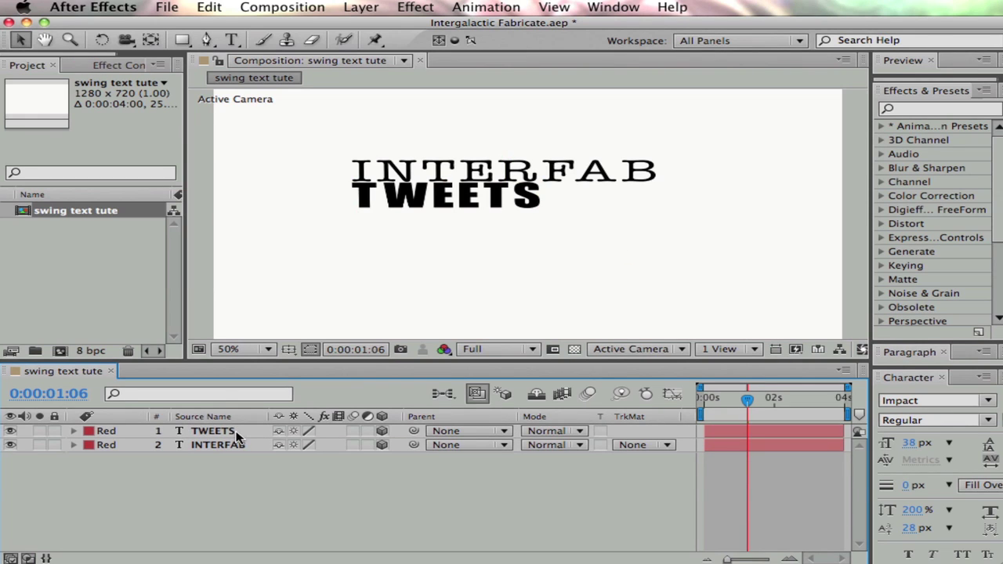
Shift the TWEETS layer in time to start at 0:00:00:04 and preview the staggered swing from the beginning.
left_click_drag(747, 400, 703, 405)
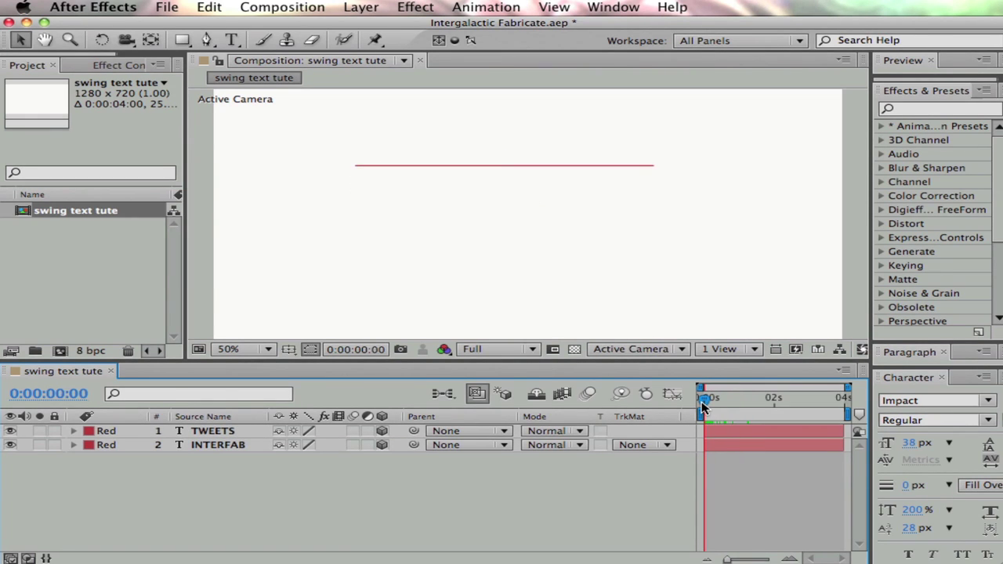
left_click(729, 437)
left_click(729, 443)
left_click(723, 431)
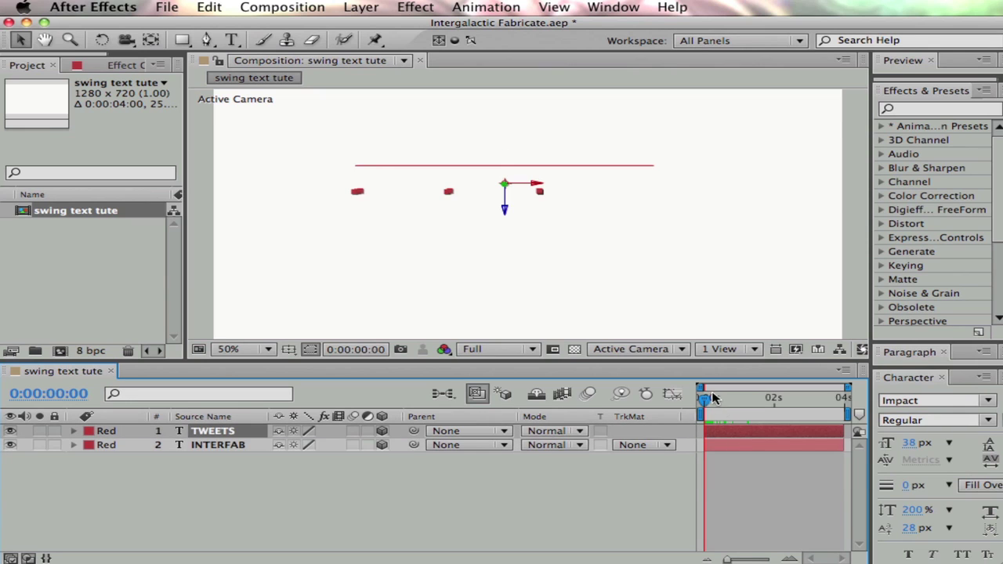
left_click_drag(708, 402, 713, 404)
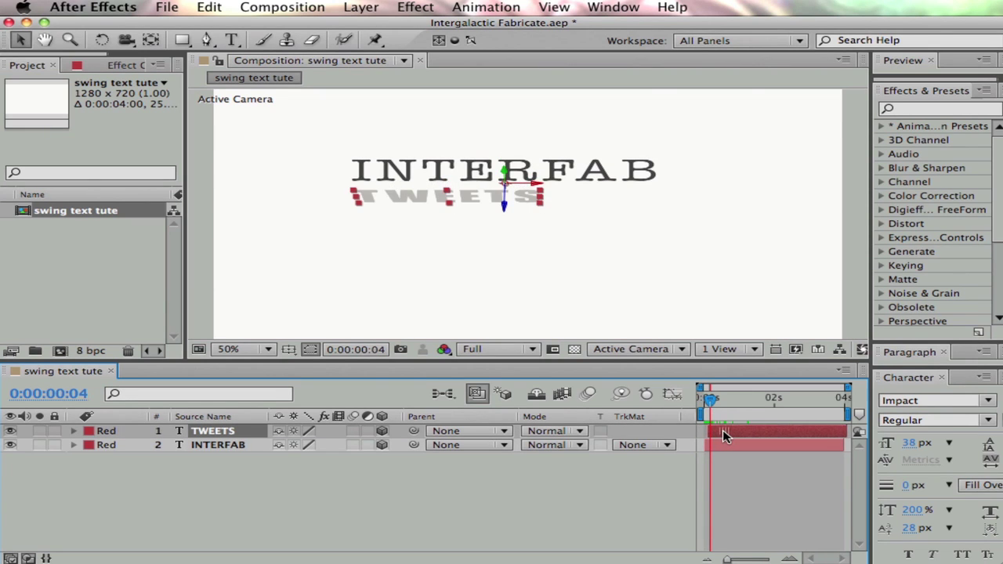
left_click_drag(723, 431, 725, 430)
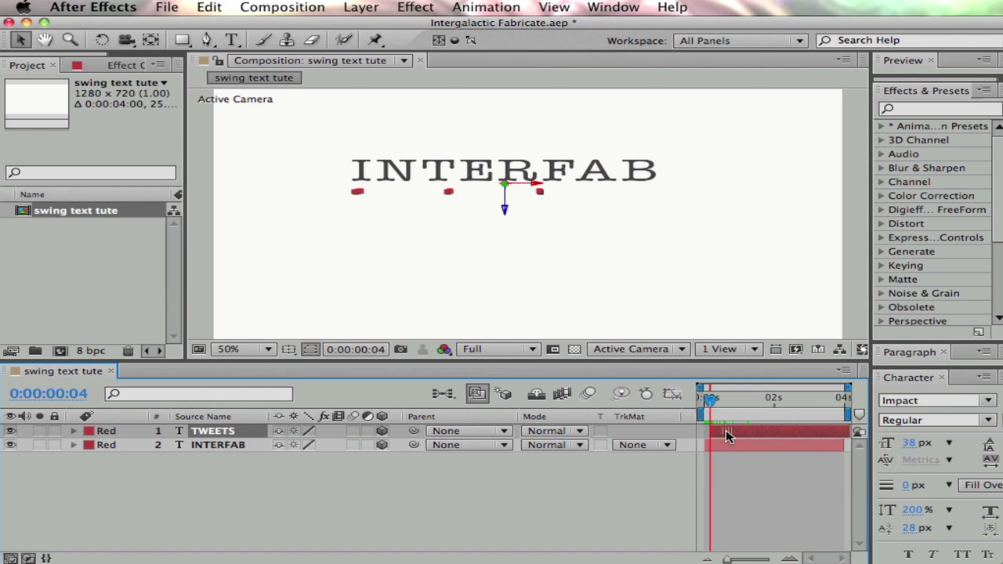
left_click(737, 298)
left_click_drag(712, 398, 703, 398)
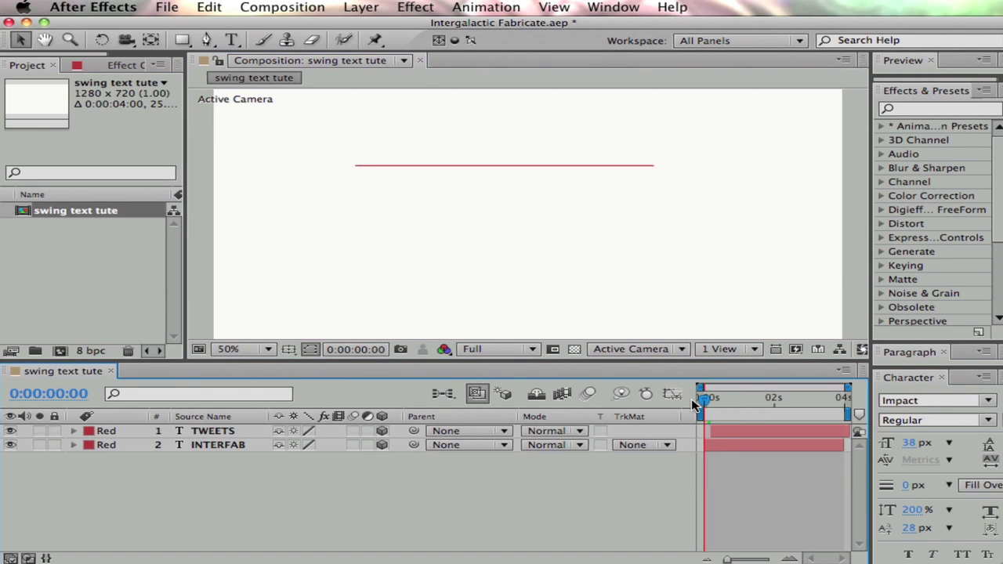
key("KP_0")
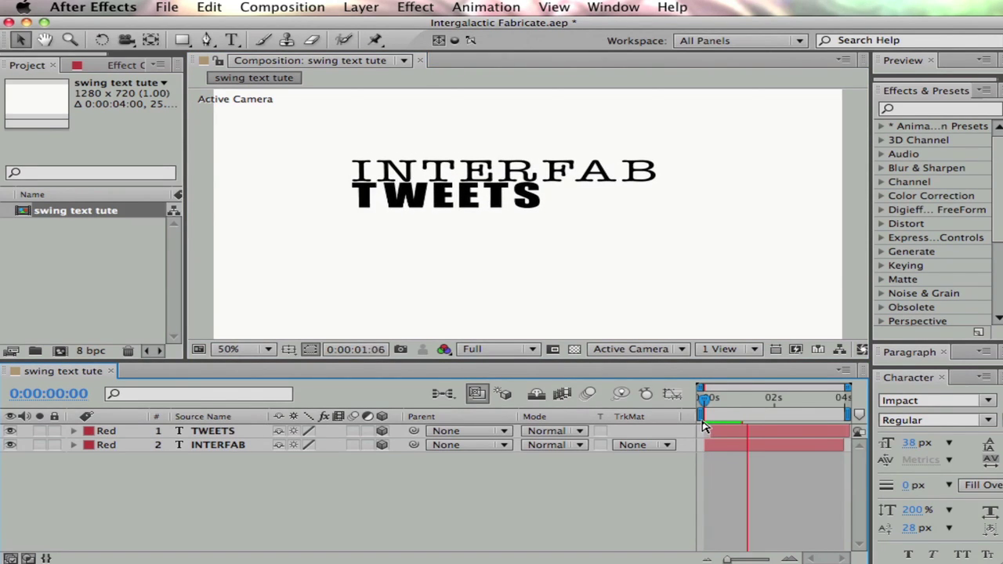
Nudge the TWEETS text slightly downward away from INTERFAB and preview the animation from the start.
left_click(462, 200)
left_click(463, 200)
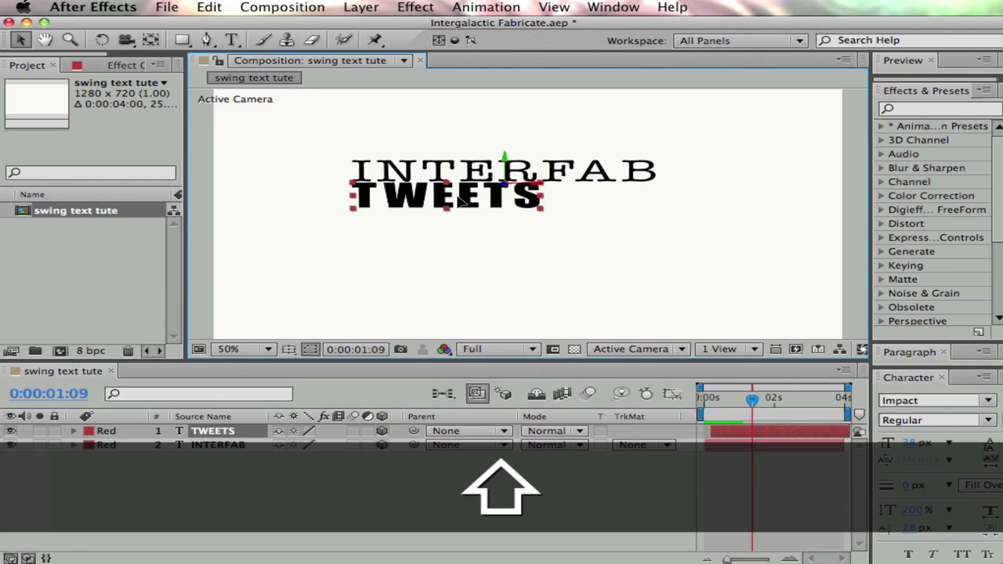
key("shift+Down")
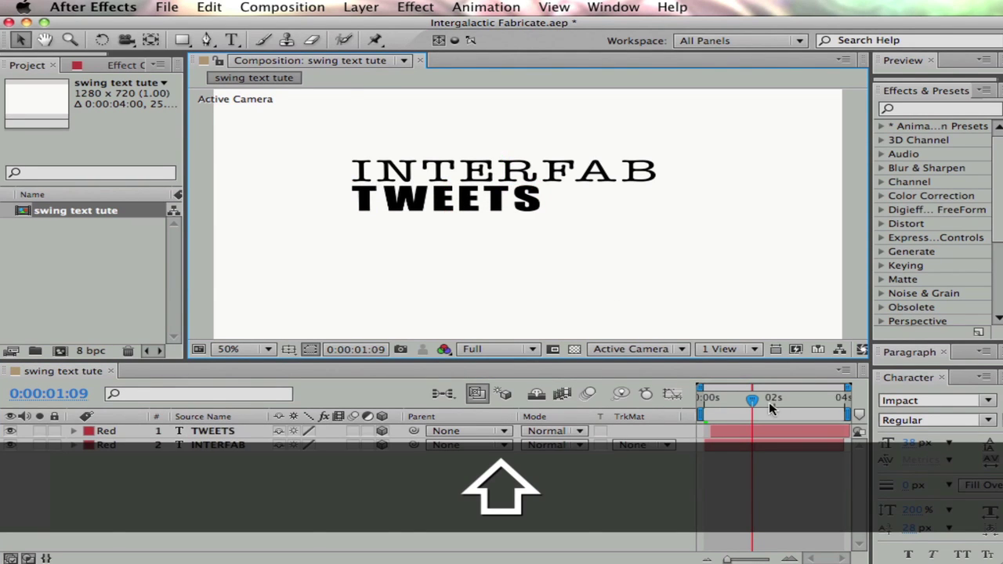
left_click_drag(769, 400, 702, 399)
key("KP_0")
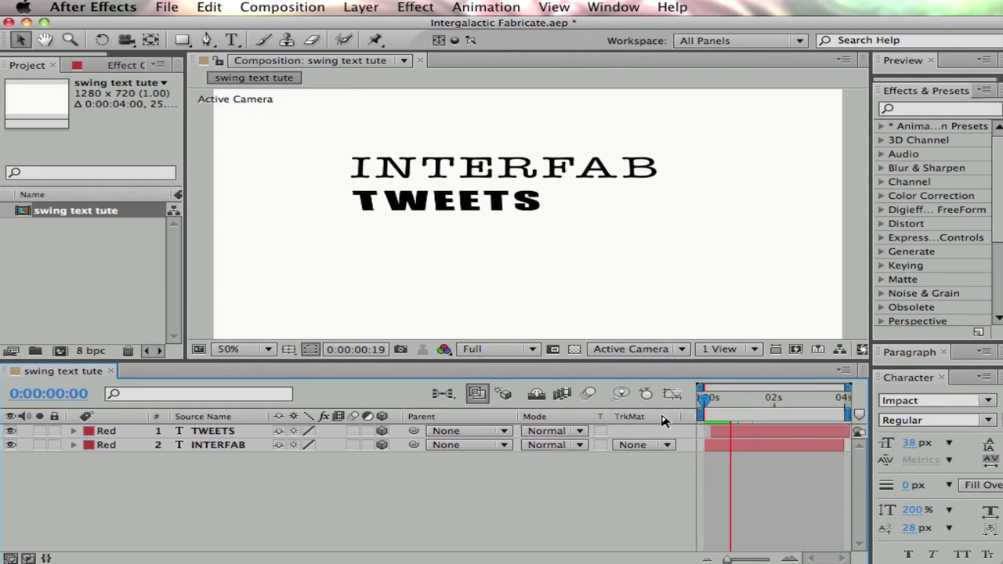
key("space")
Move the TWEETS text down a little further to widen the gap below INTERFAB, and preview again.
left_click(461, 203)
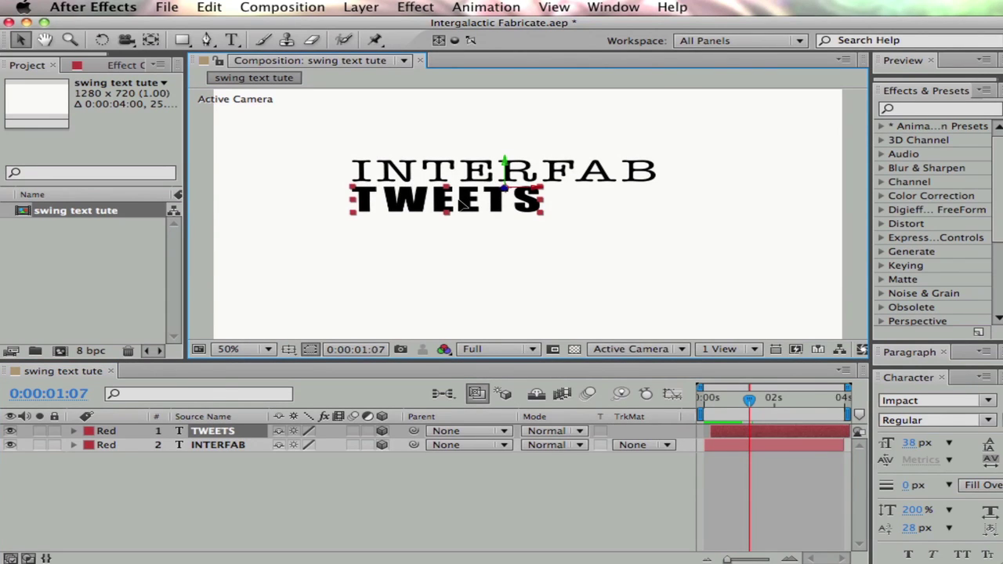
left_click(714, 292)
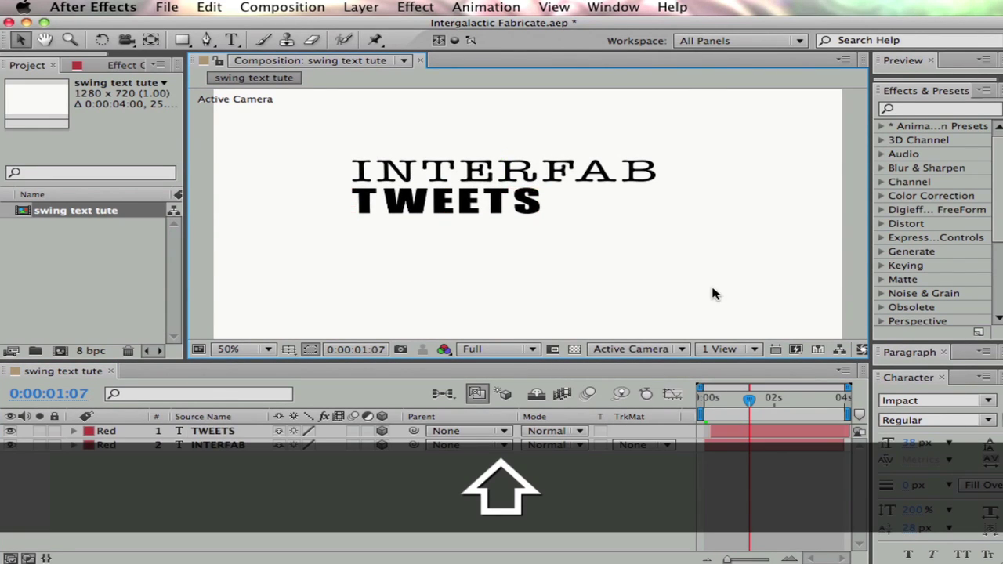
left_click_drag(750, 398, 683, 415)
key("KP_0")
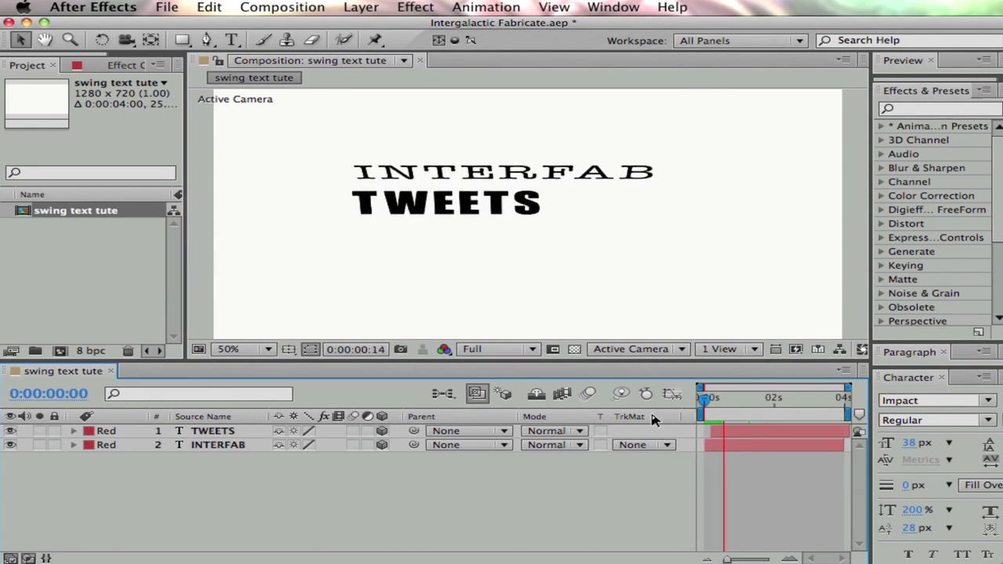
key("space")
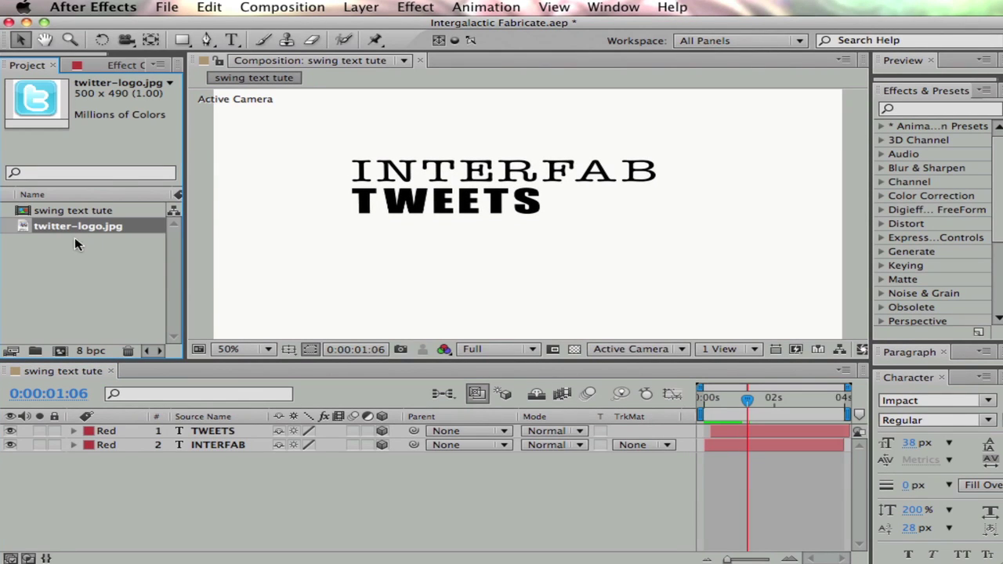
Add twitter-logo.jpg to the composition, place it below and to the right of the text, and scale it down.
left_click_drag(53, 229, 691, 228)
left_click_drag(812, 129, 773, 179)
left_click_drag(731, 233, 739, 230)
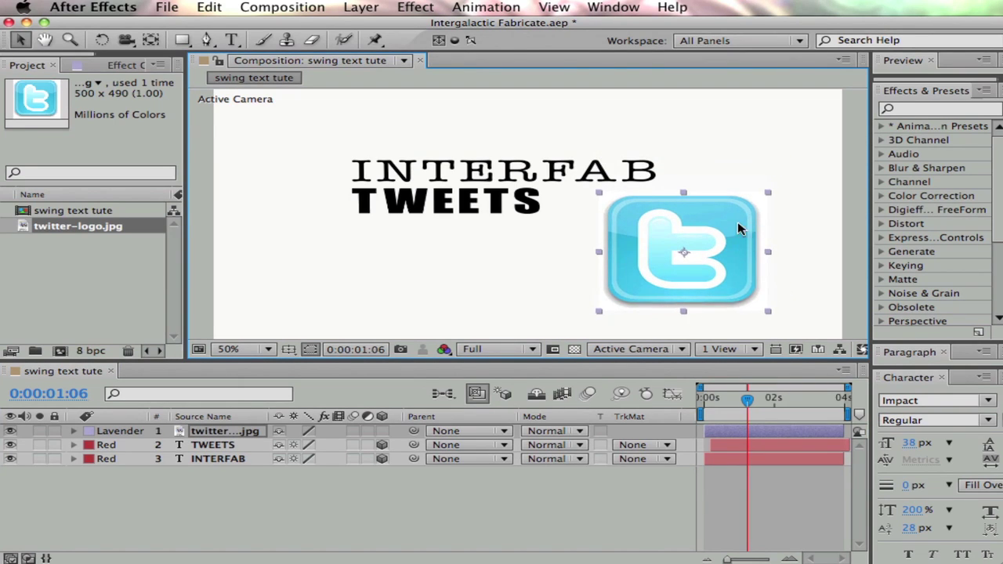
left_click_drag(772, 194, 693, 229)
left_click(782, 219)
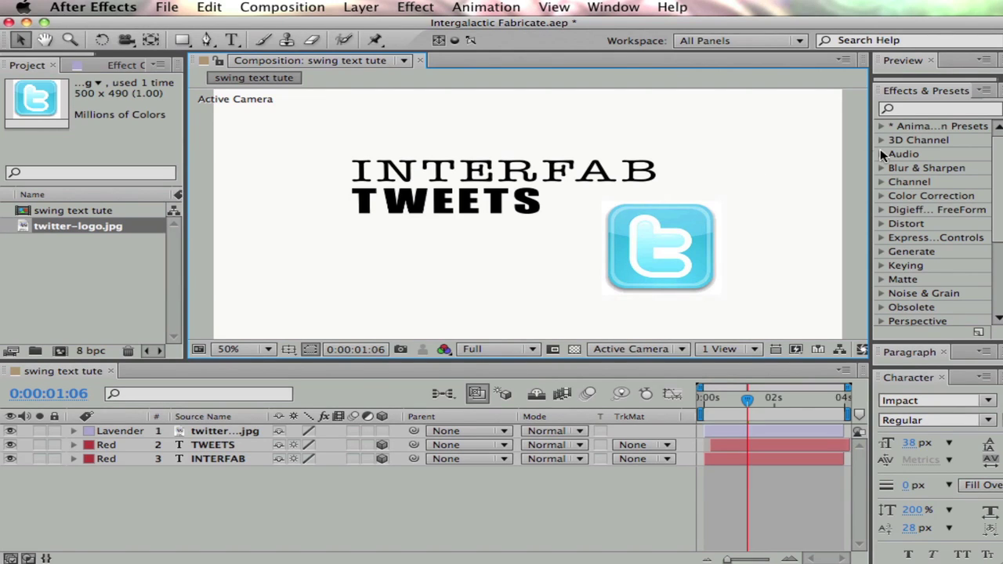
Find the Luma Key effect, apply it to the Twitter logo, and widen the view of its settings.
left_click(934, 111)
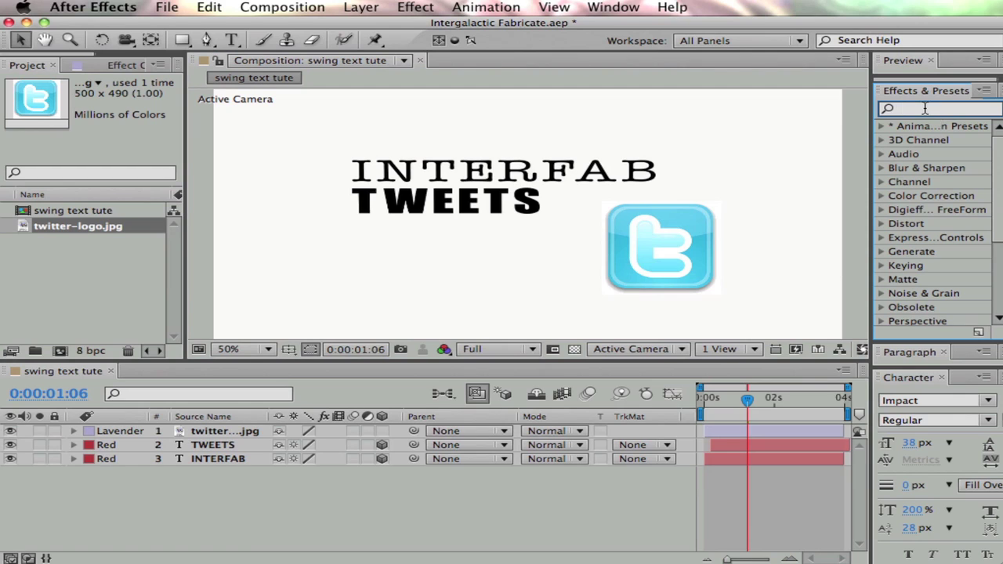
type("luma")
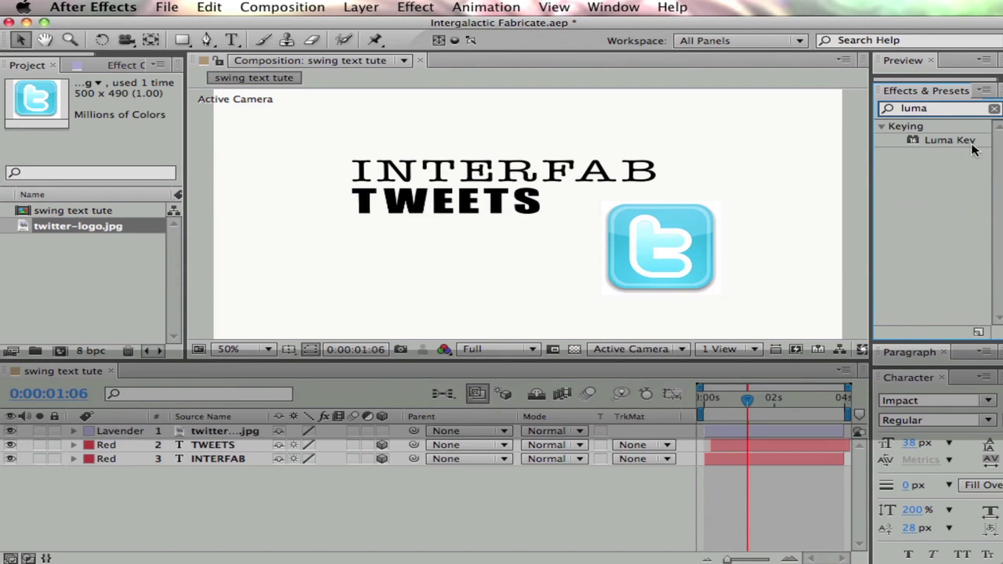
left_click_drag(947, 143, 662, 236)
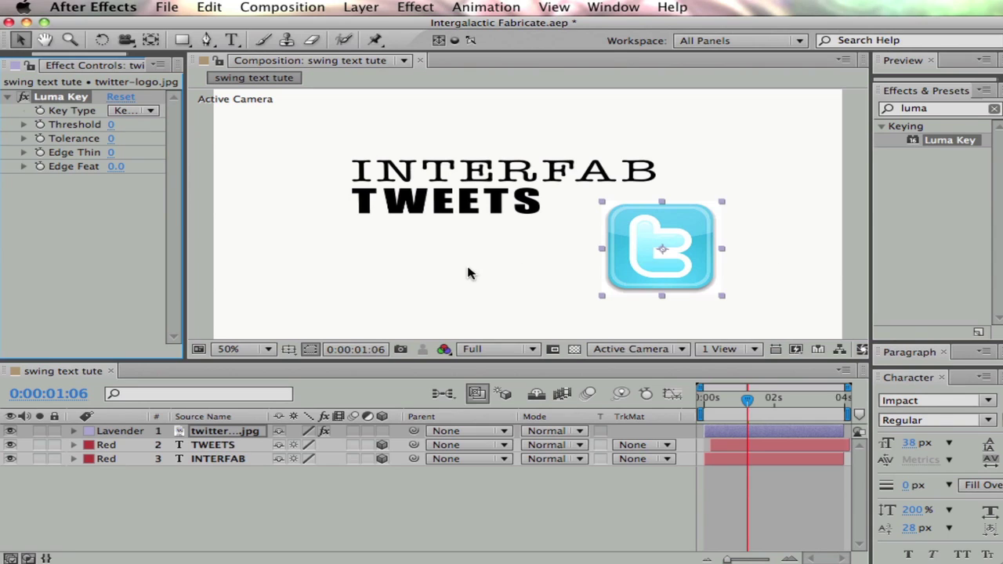
left_click_drag(186, 146, 310, 145)
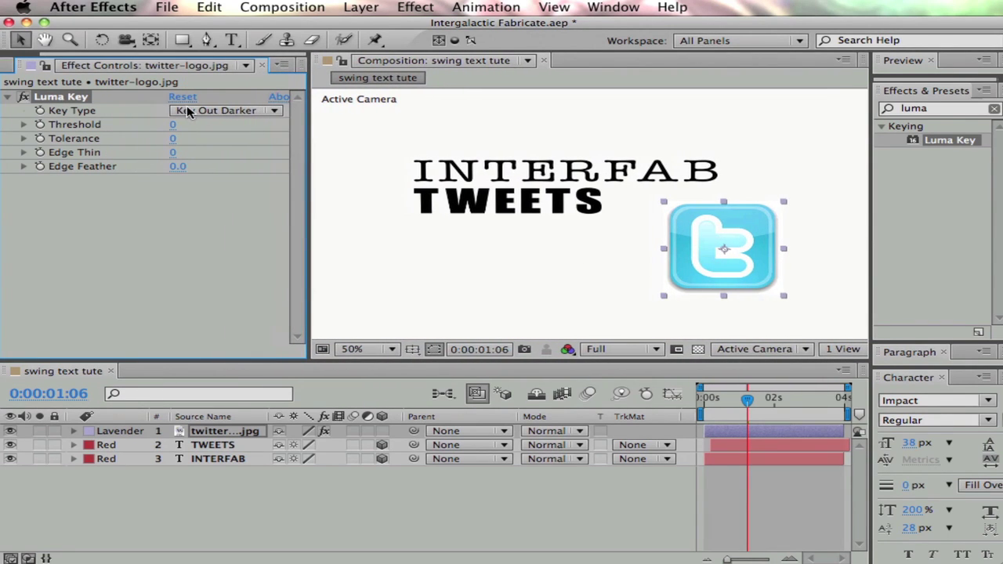
Set the logo's Luma Key to Key Out Brighter with a threshold of 247 to remove its white background.
left_click(275, 112)
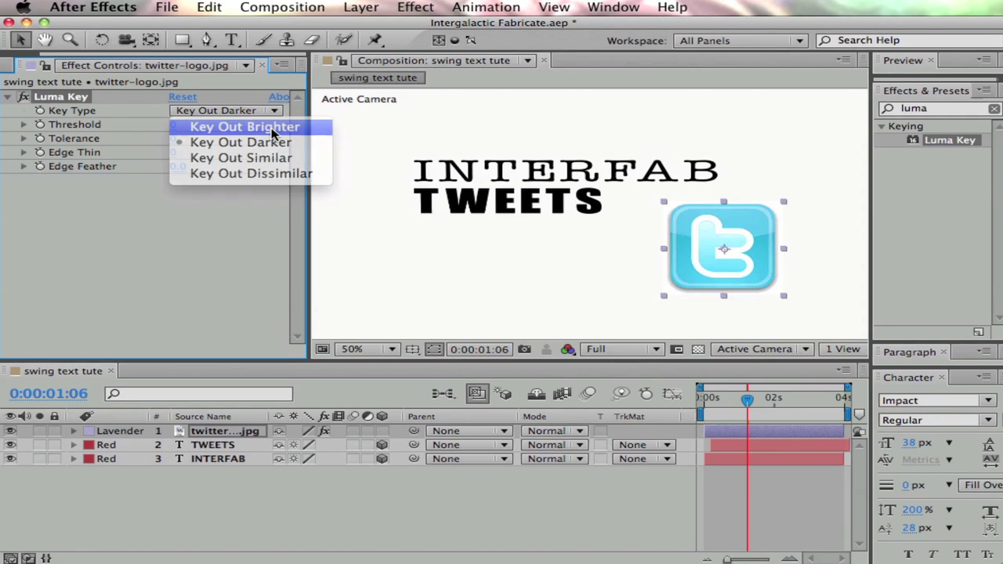
left_click(272, 128)
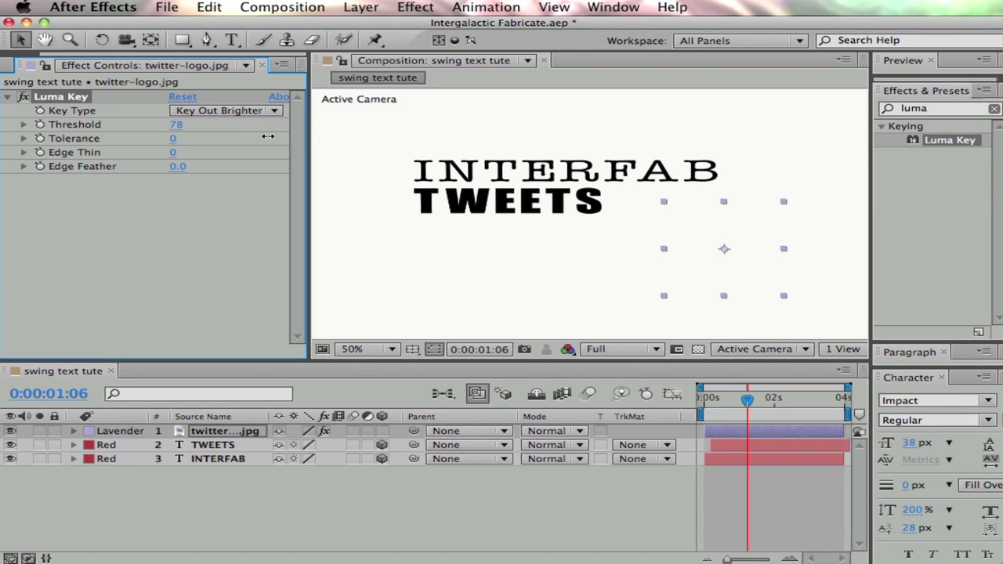
left_click_drag(331, 139, 428, 146)
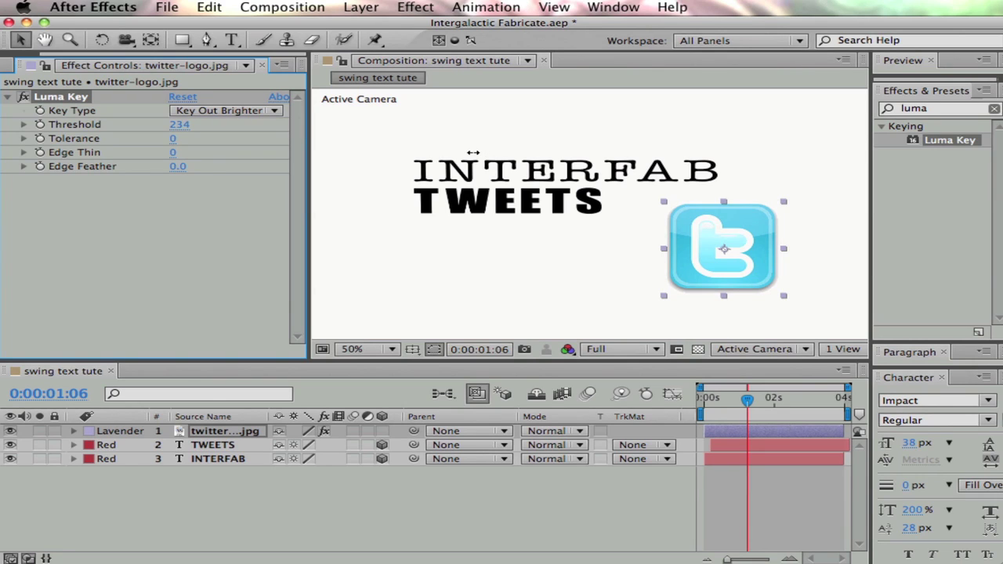
mouse_move(474, 153)
left_mouse_down()
mouse_move(459, 152)
mouse_move(475, 151)
left_mouse_up()
left_click_drag(483, 151, 486, 150)
left_click(235, 253)
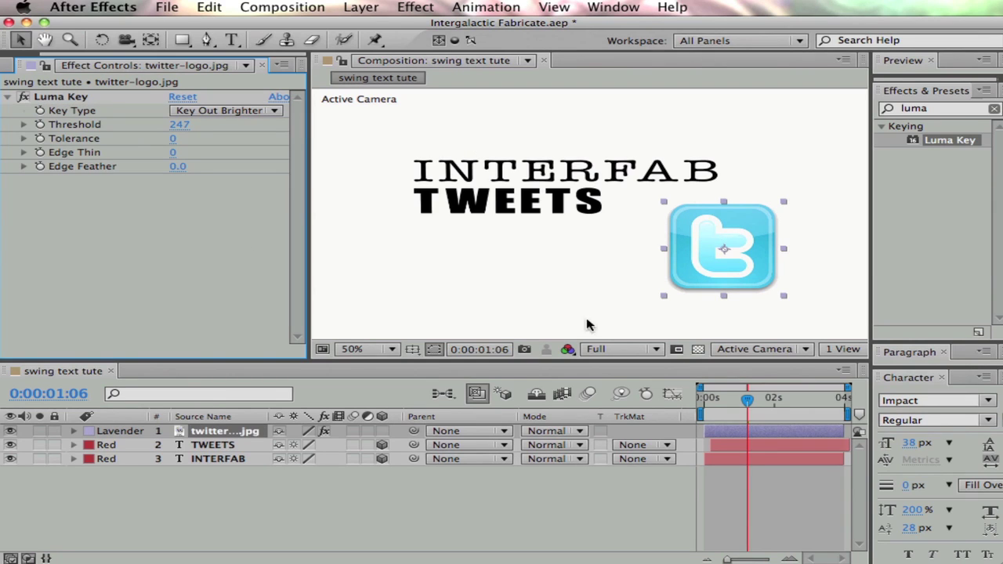
left_click(545, 273)
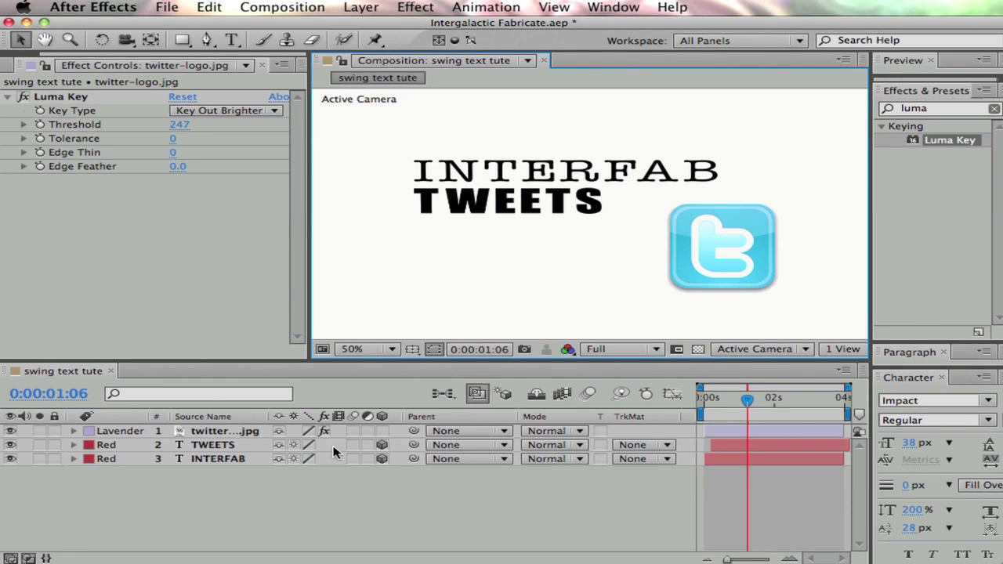
Reveal the TWEETS layer's keyframed properties, copy all its X Rotation and Opacity keyframes, and collapse the layer.
left_click(217, 447)
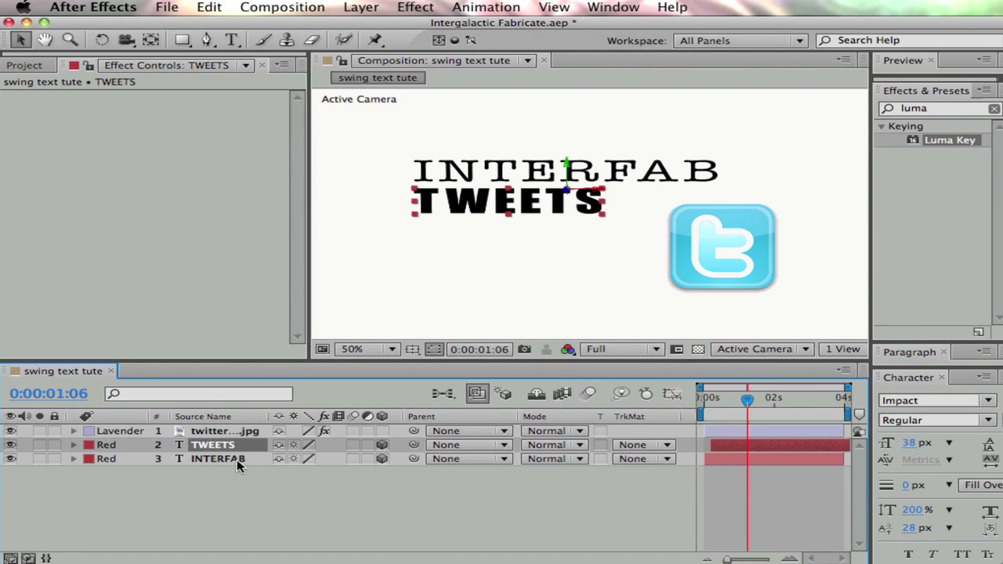
key("u")
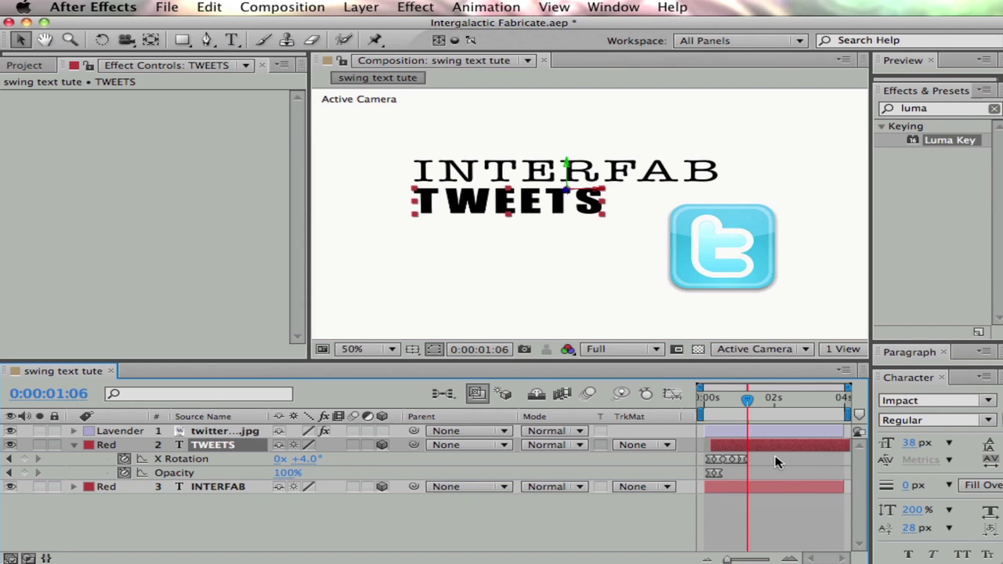
left_click_drag(776, 462, 707, 477)
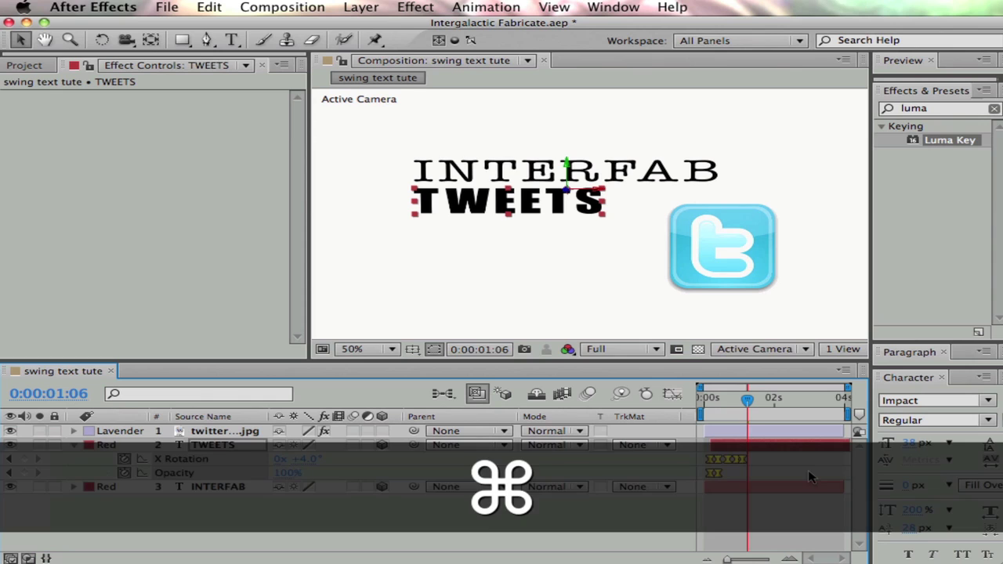
key("super+c")
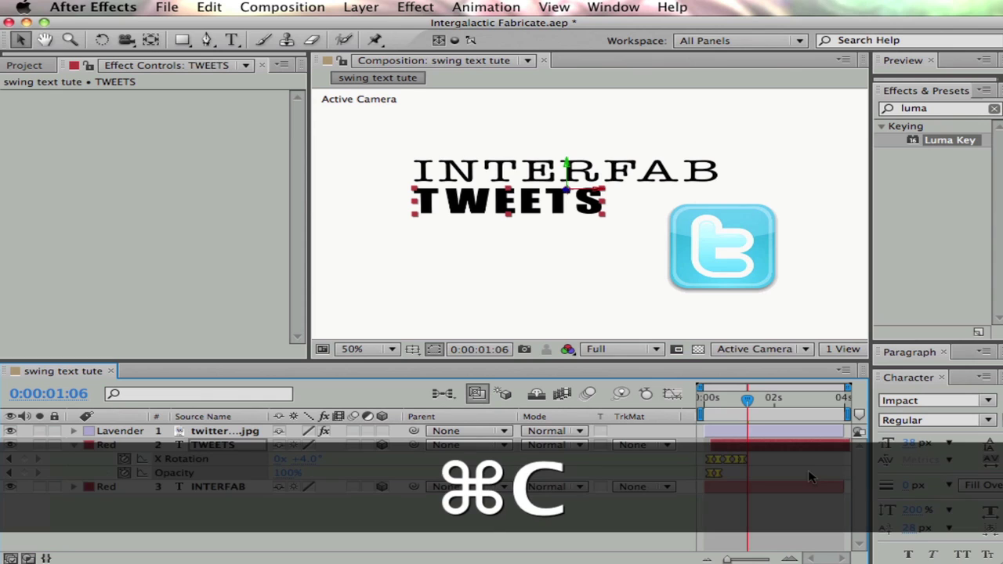
left_click(74, 446)
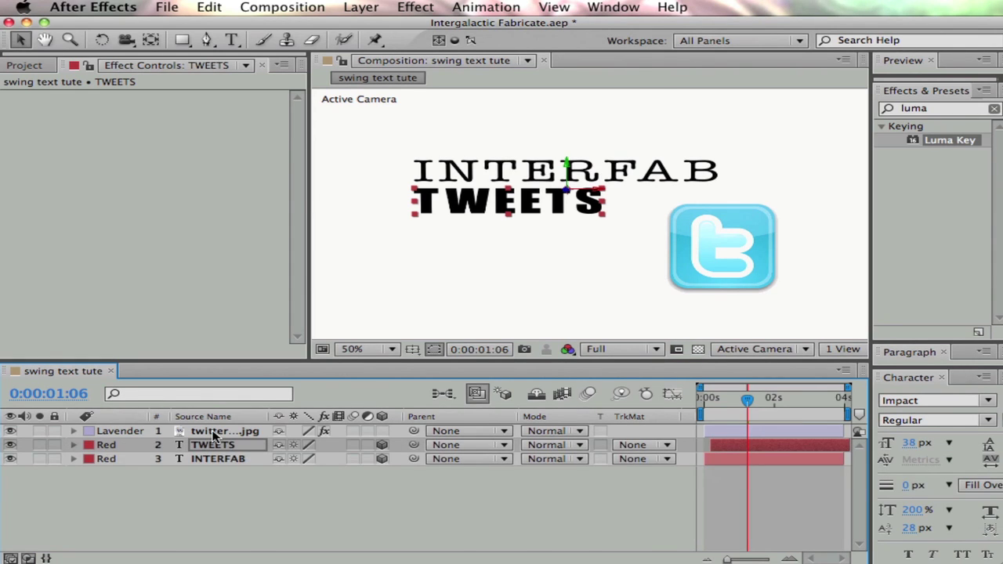
Paste the copied keyframes onto the Twitter logo layer at 0:00:00:00.
left_click(212, 433)
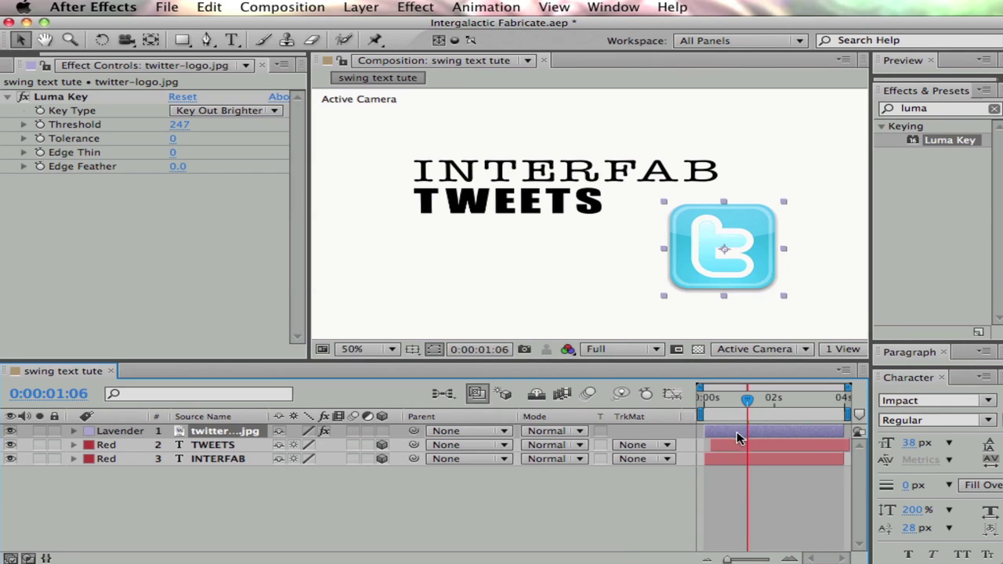
left_click_drag(749, 400, 701, 404)
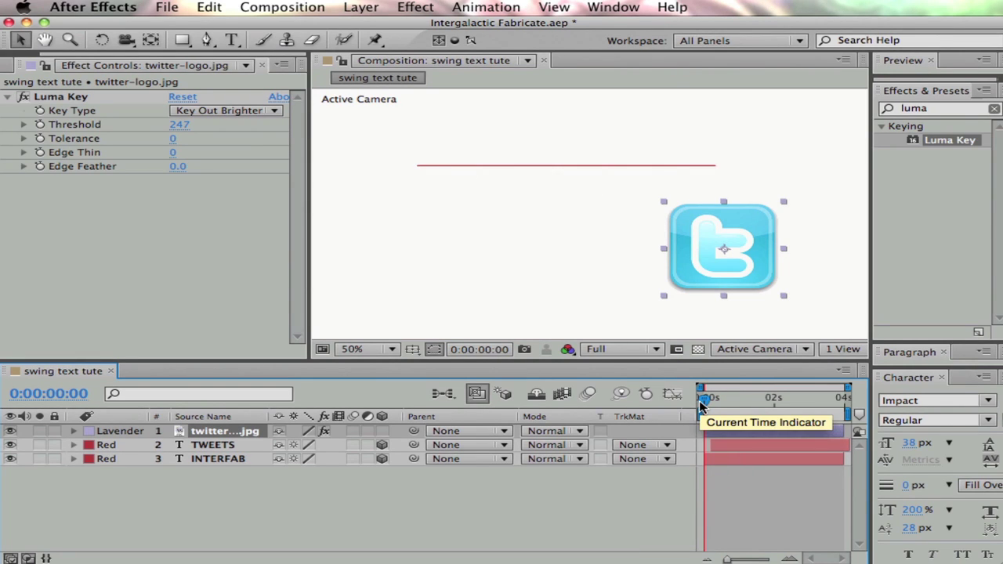
key("super+v")
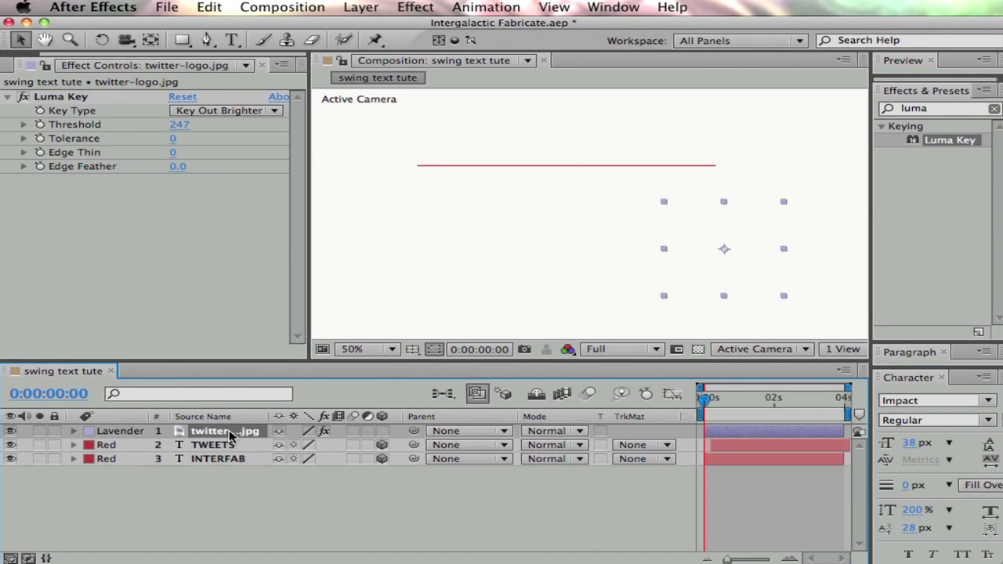
Make the Twitter logo a 3D layer, paste the copied X Rotation and Opacity keyframes at 0:00:00:00, and collapse the layer.
key("u")
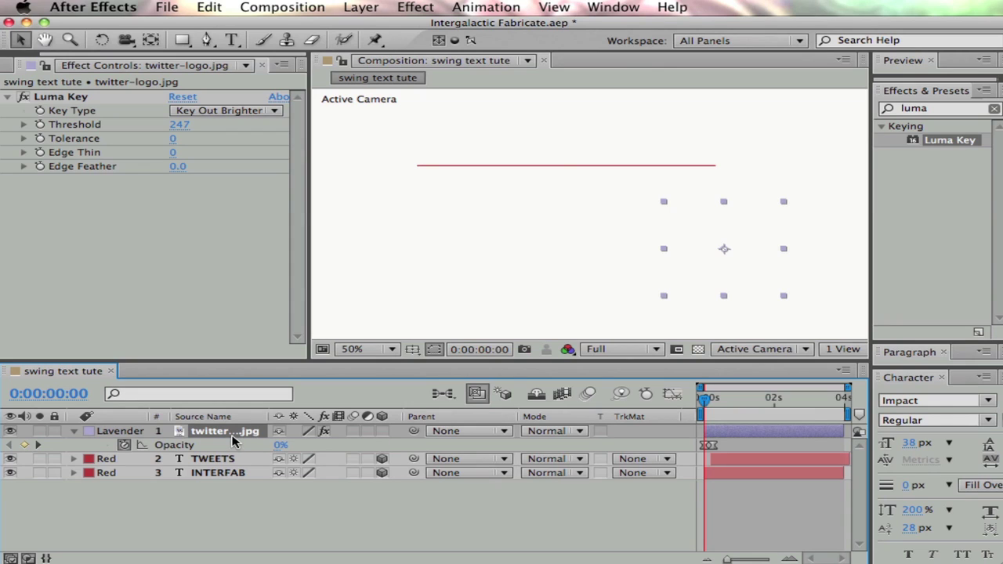
left_click(383, 434)
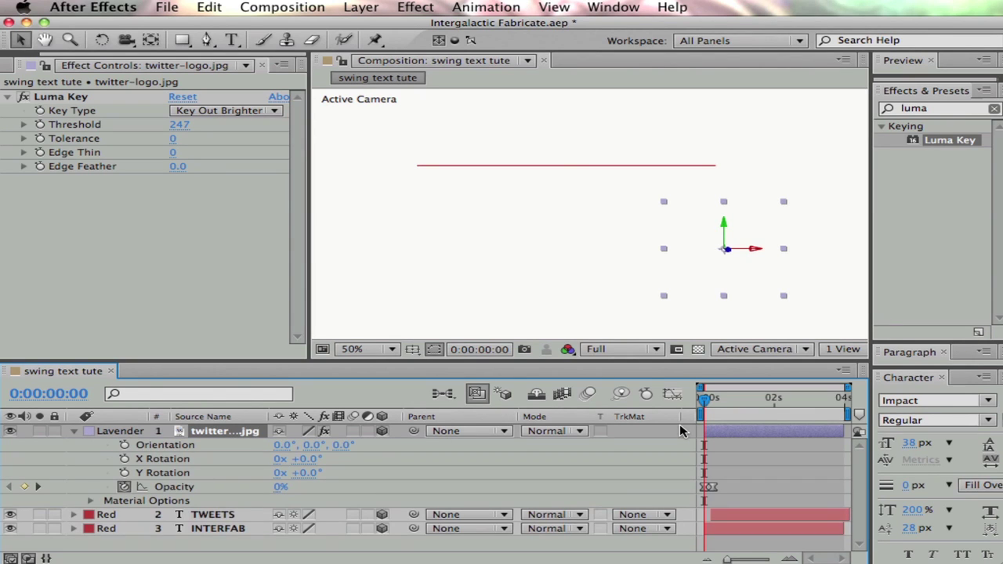
key("super+v")
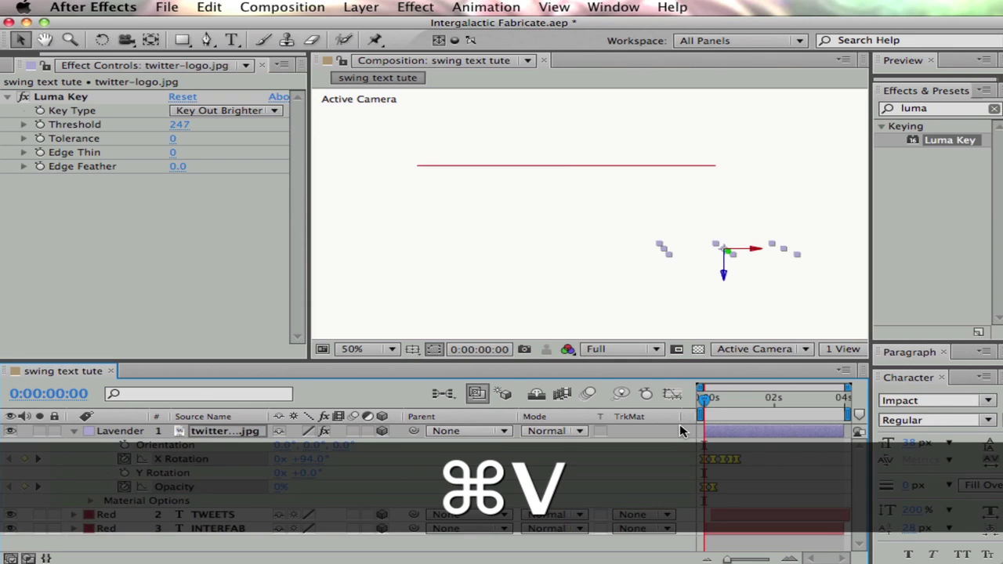
left_click(73, 431)
left_click(578, 304)
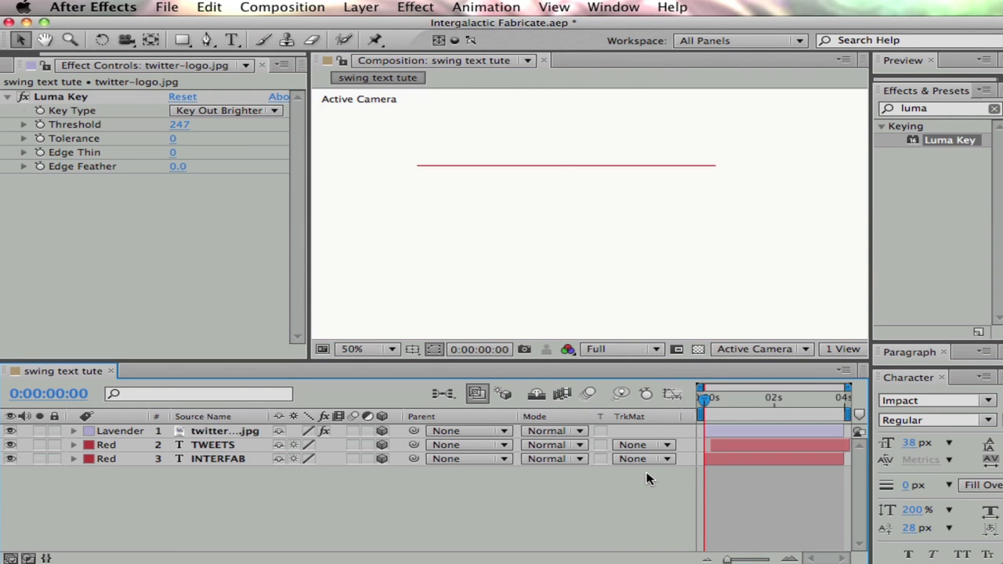
Preview the animation with the Twitter logo and scrub back to 0:00:00:09.
key("space")
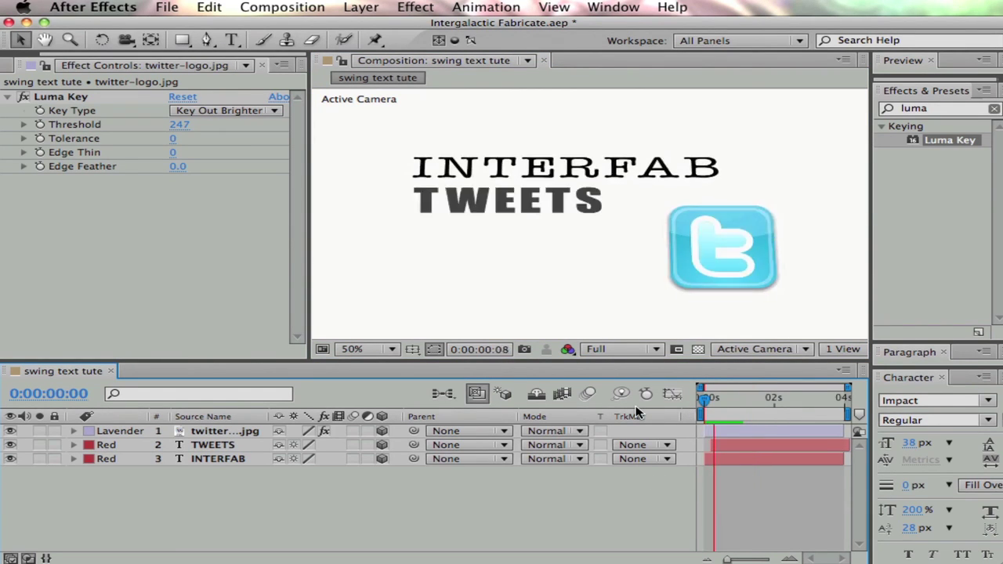
key("space")
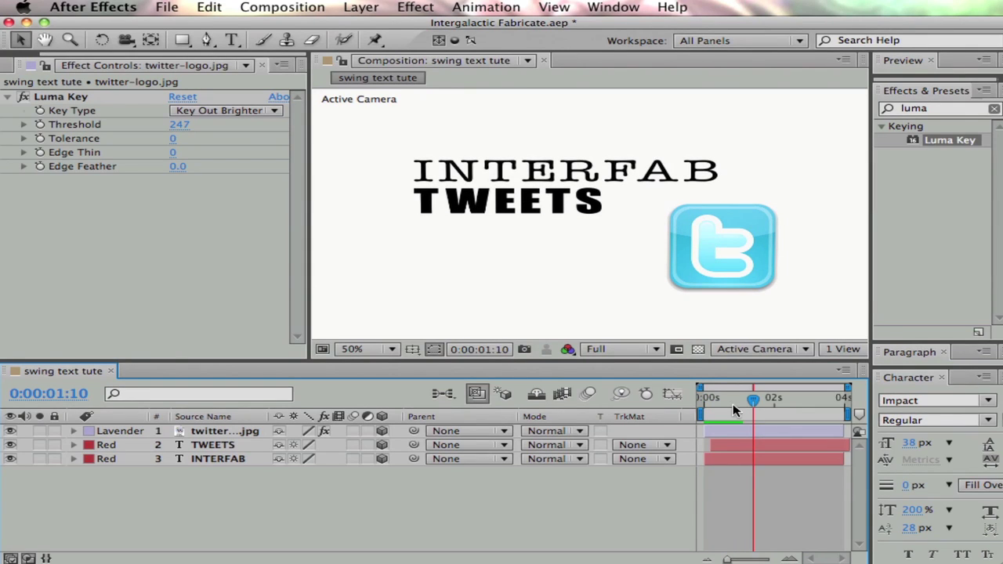
left_click_drag(751, 405, 714, 406)
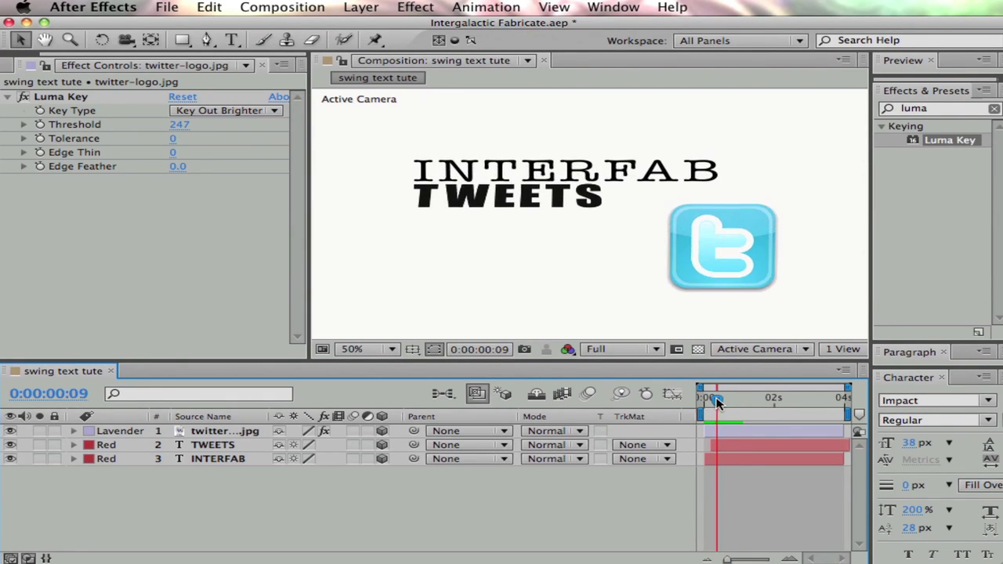
Set the Twitter logo's Anchor Point to 249.0, -6.0, 24.0 so that it pivots from its upper edge.
left_click(231, 433)
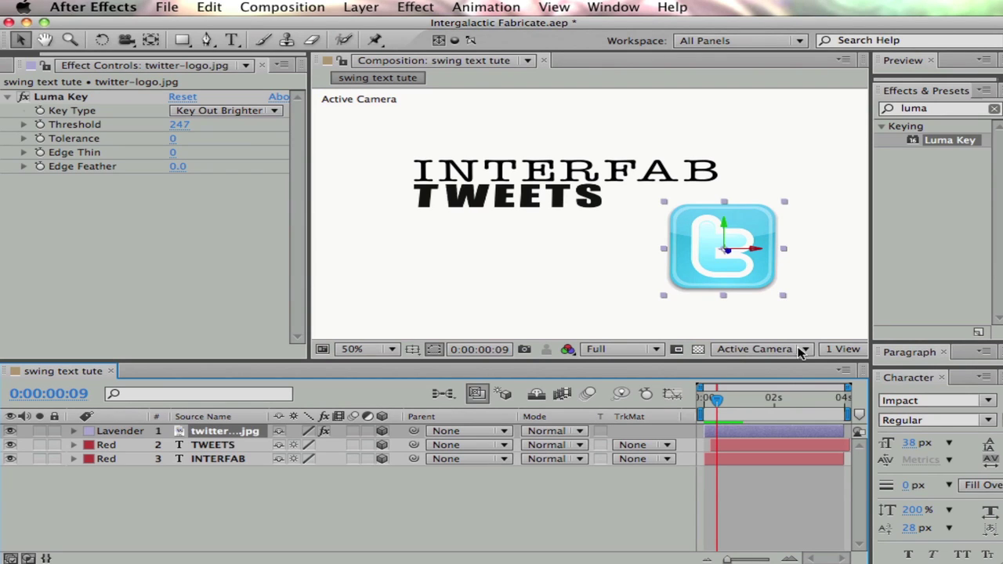
left_click(75, 432)
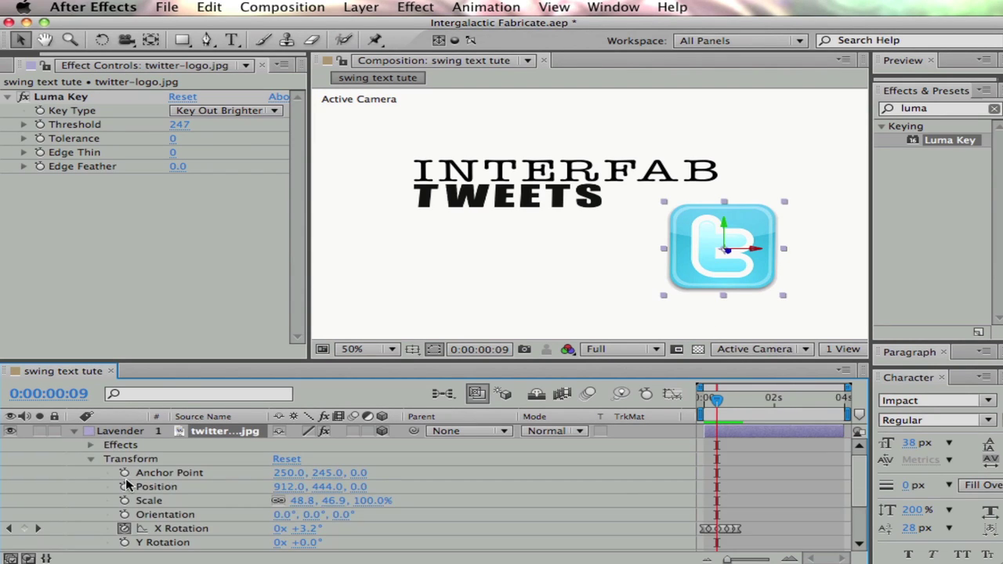
left_click(169, 473)
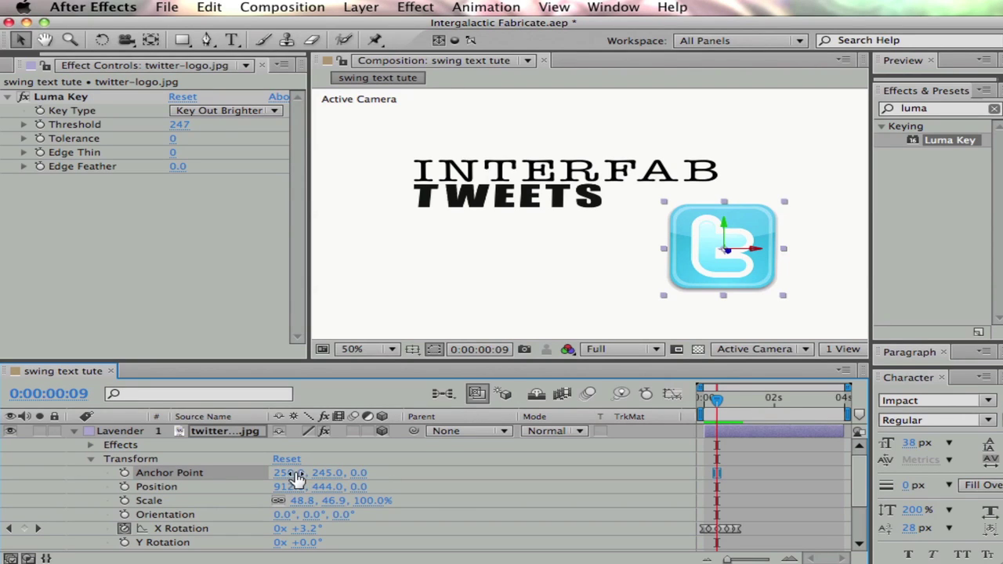
left_click_drag(294, 473, 81, 477)
left_click(381, 473)
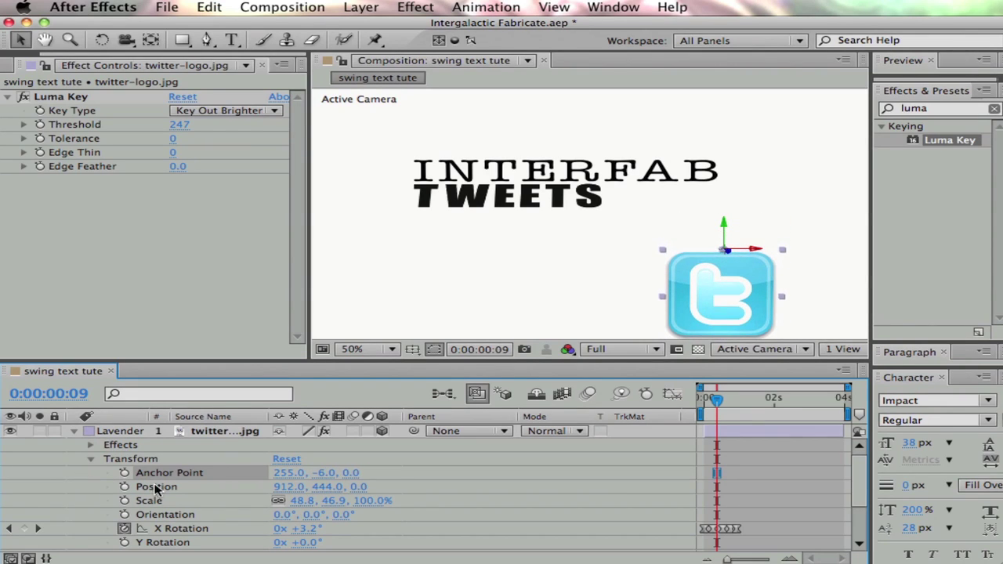
left_click_drag(355, 473, 376, 473)
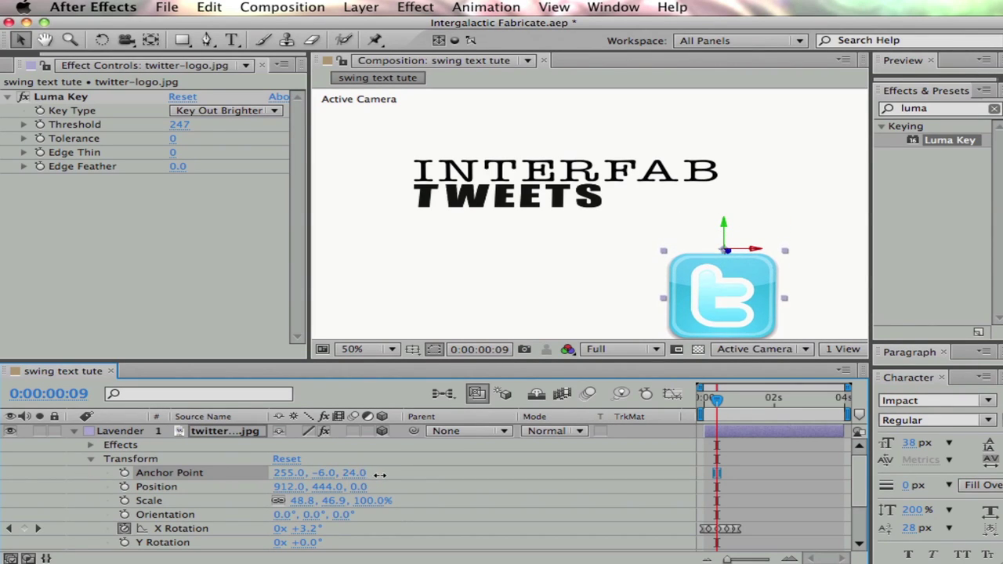
left_click_drag(301, 472, 292, 472)
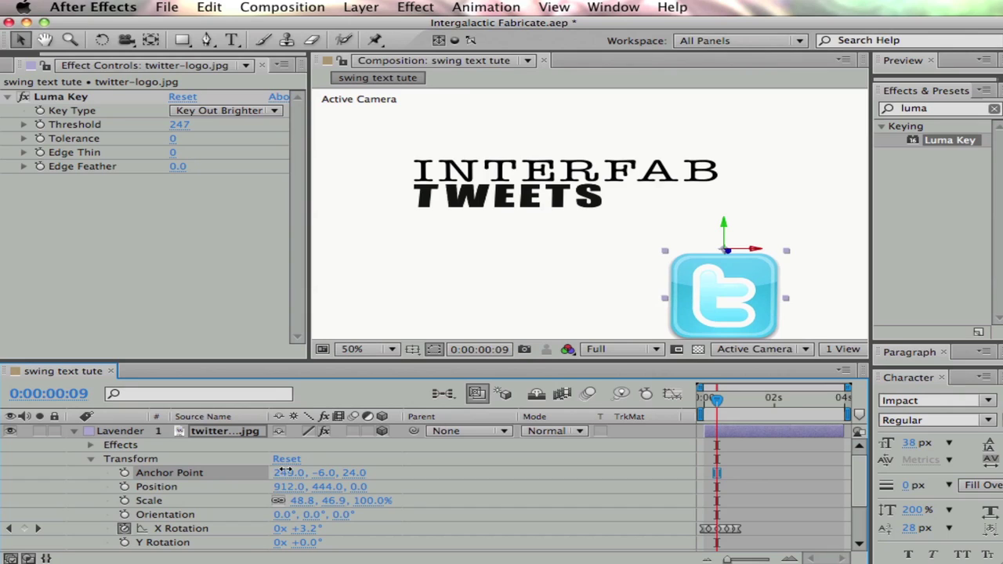
Move the Twitter logo back up beside TWEETS, to a Position of about 912, 329.4, and collapse its layer.
left_click_drag(723, 274, 720, 217)
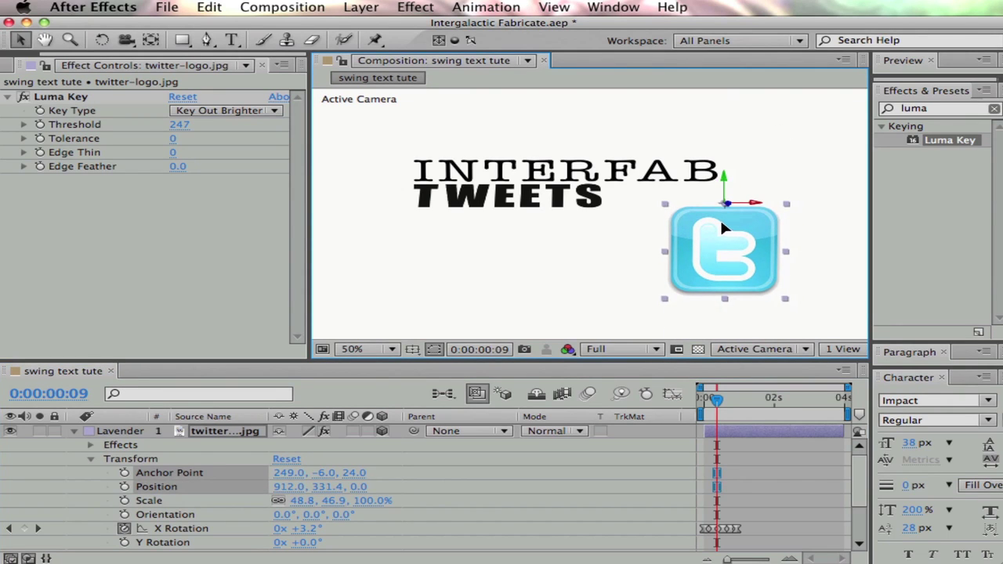
left_click(618, 274)
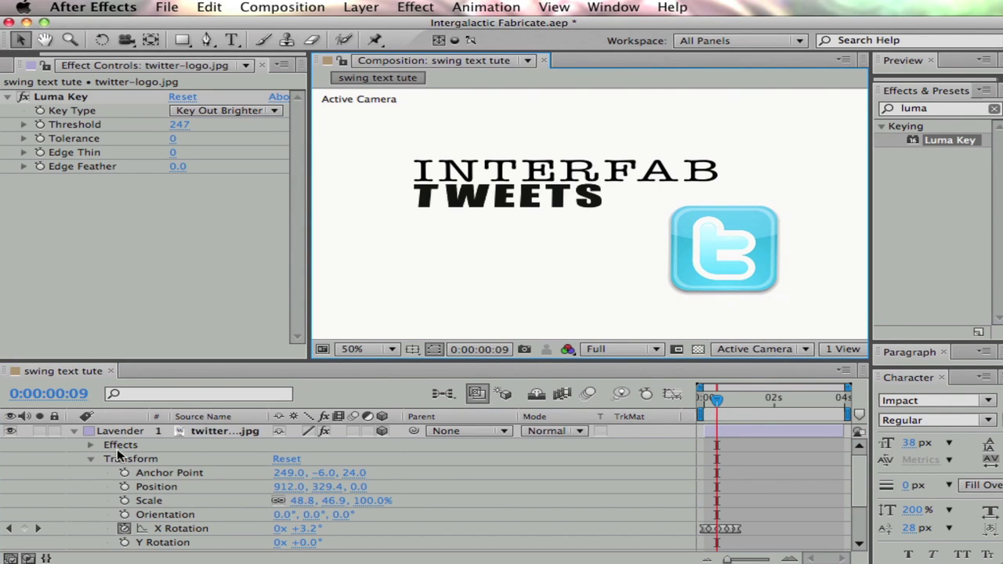
left_click(73, 432)
Preview the swinging motion of both text layers and the Twitter logo several times from 0:00:00:00.
left_click_drag(718, 400, 654, 412)
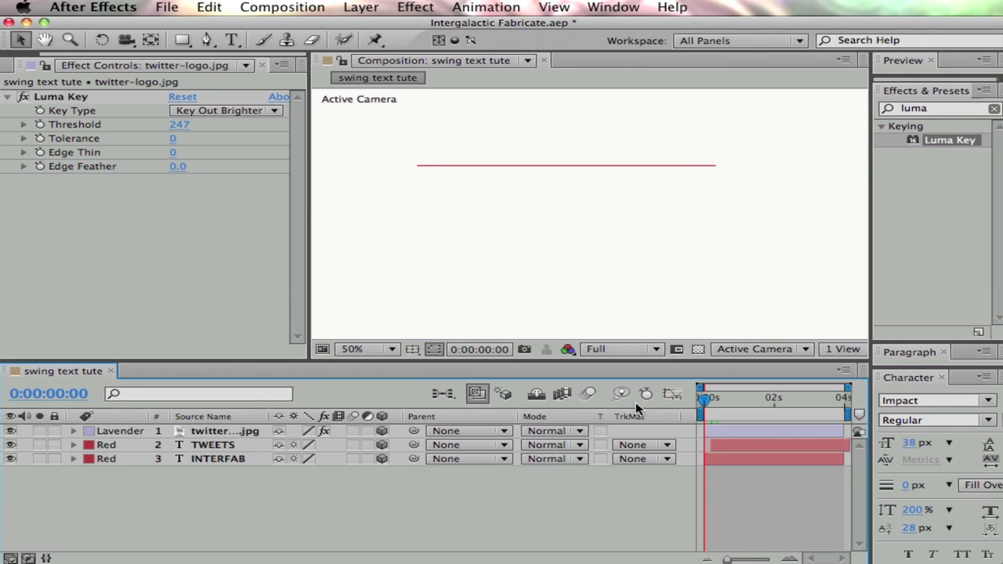
key("space")
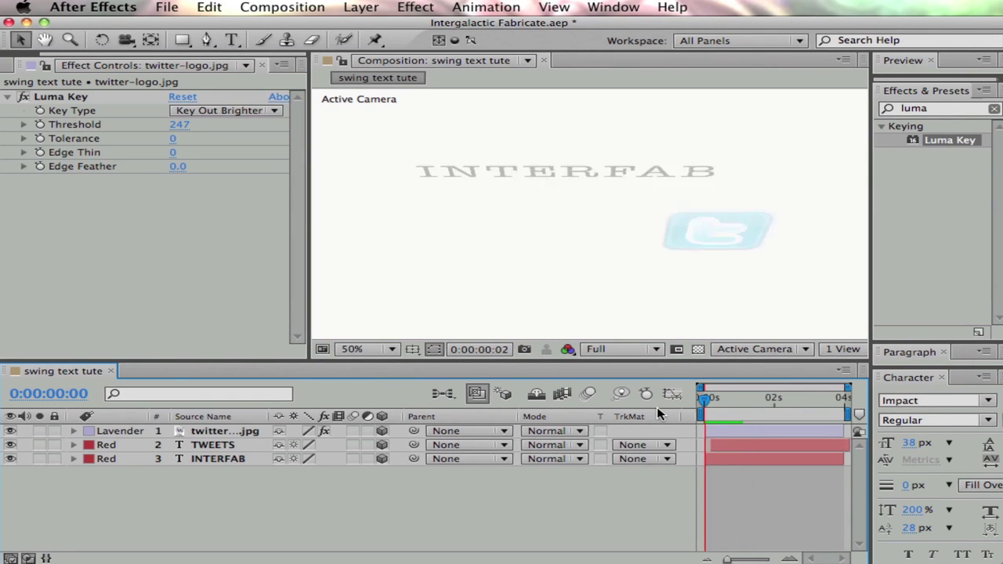
key("space")
left_click(224, 285)
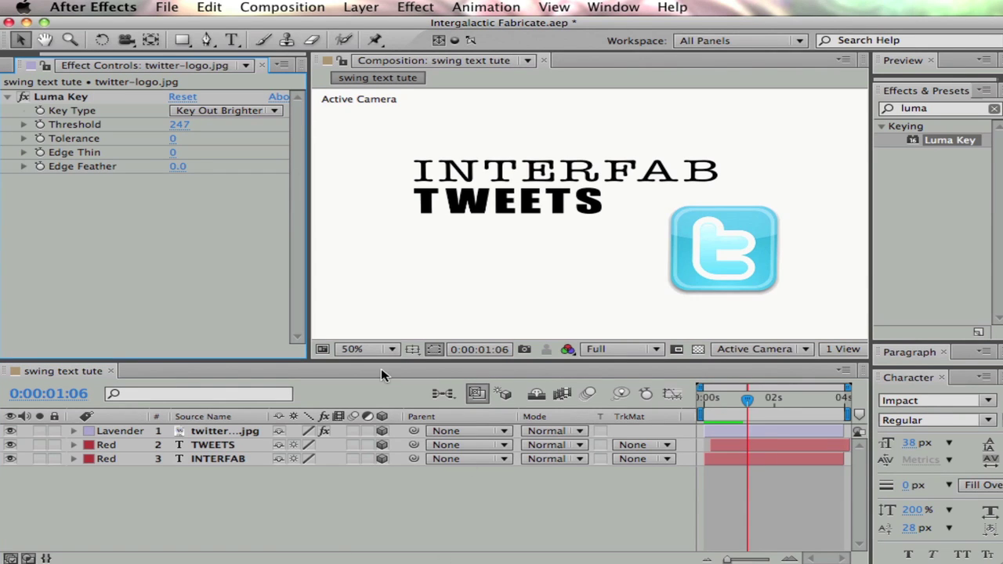
left_click_drag(747, 399, 689, 408)
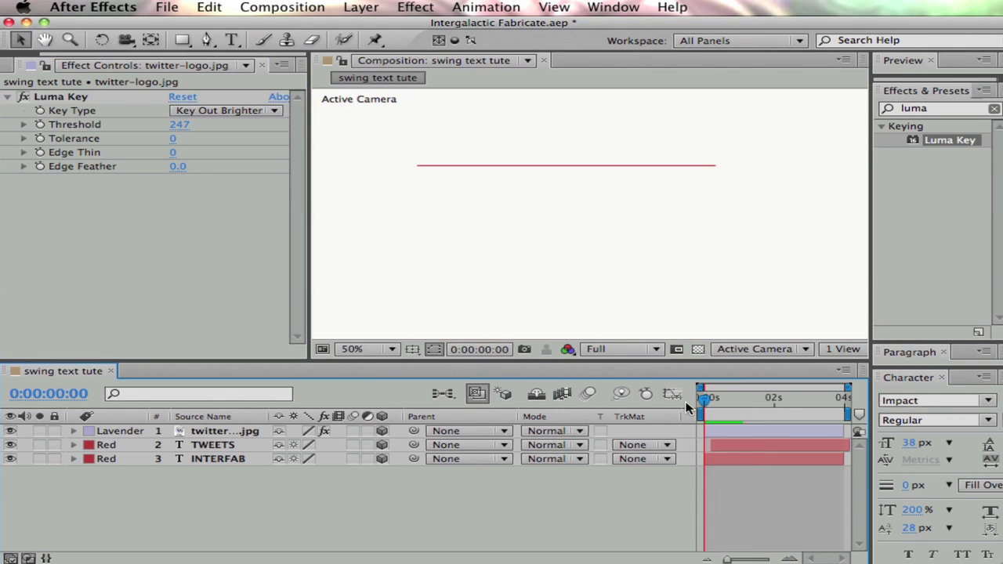
key("space")
key("space")
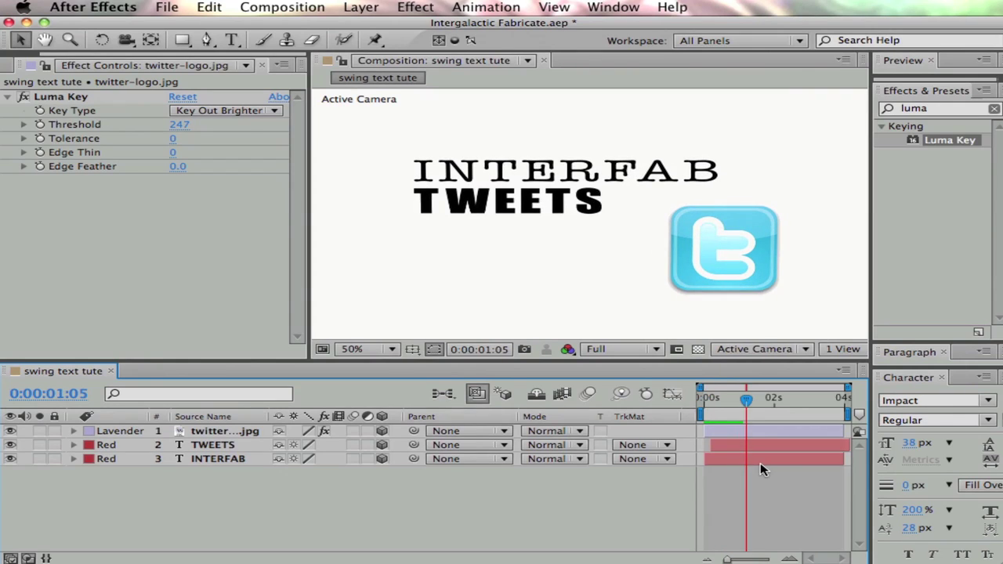
left_click_drag(750, 405, 671, 409)
key("space")
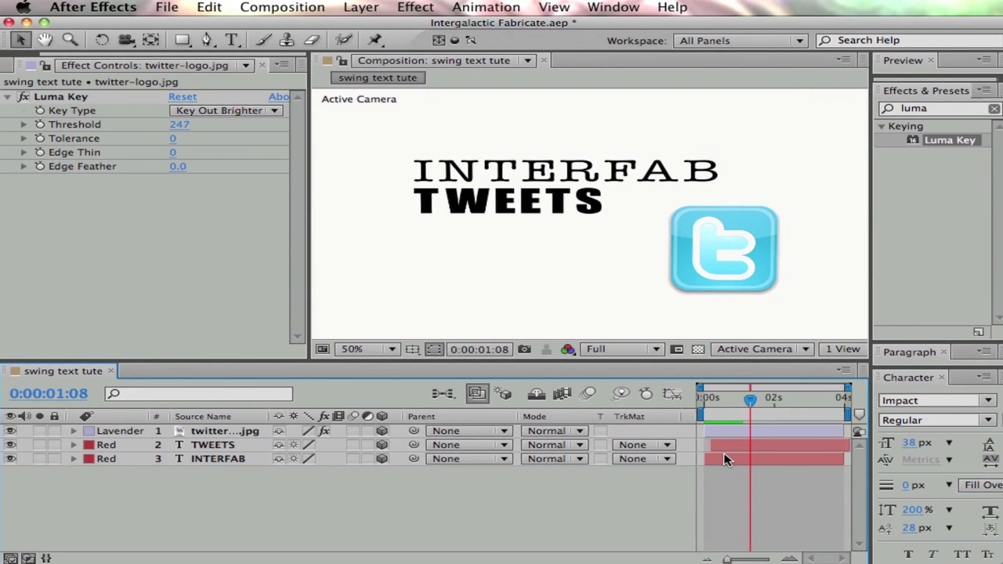
left_click_drag(750, 399, 694, 409)
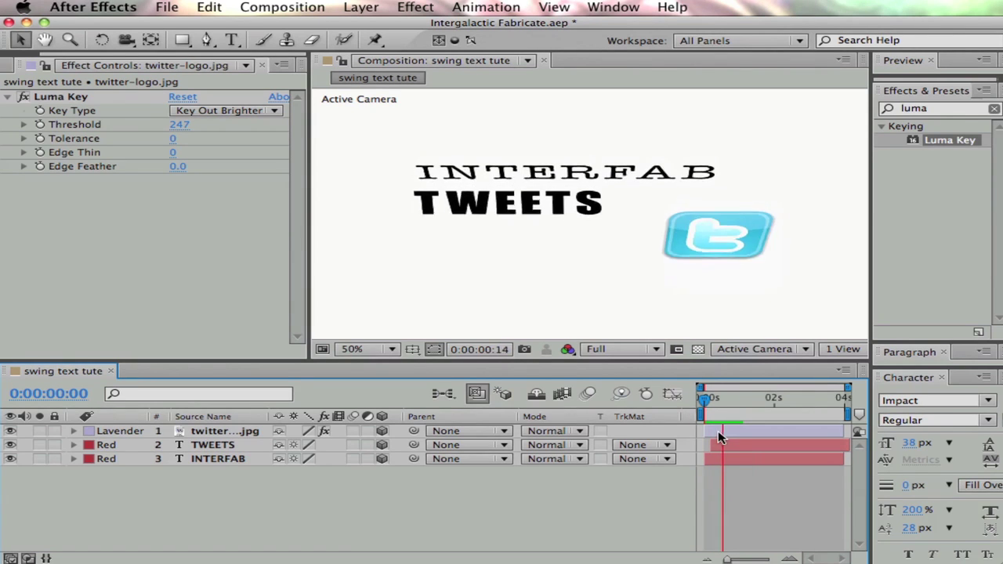
left_click(743, 400)
left_click_drag(743, 409, 690, 412)
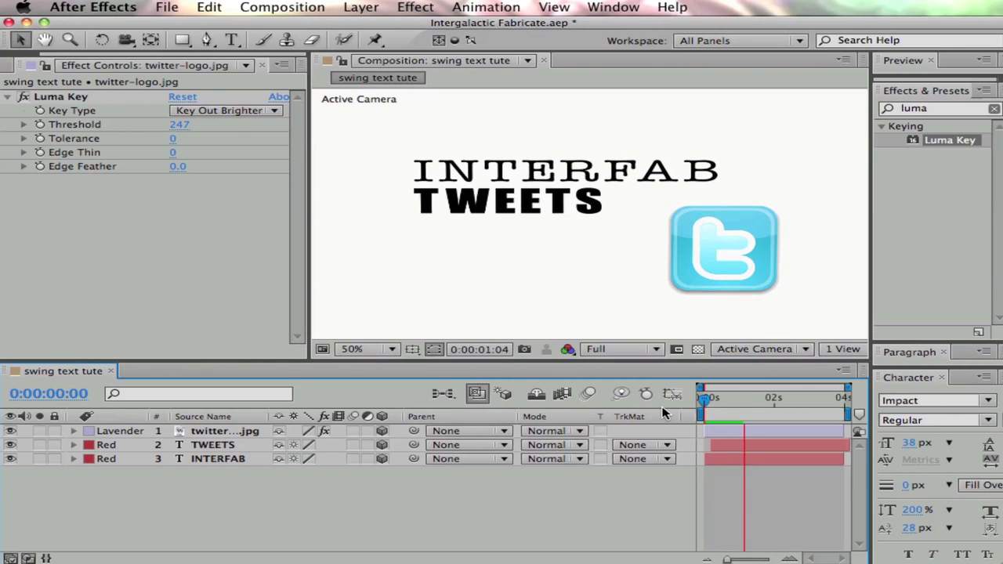
left_click_drag(770, 414, 682, 416)
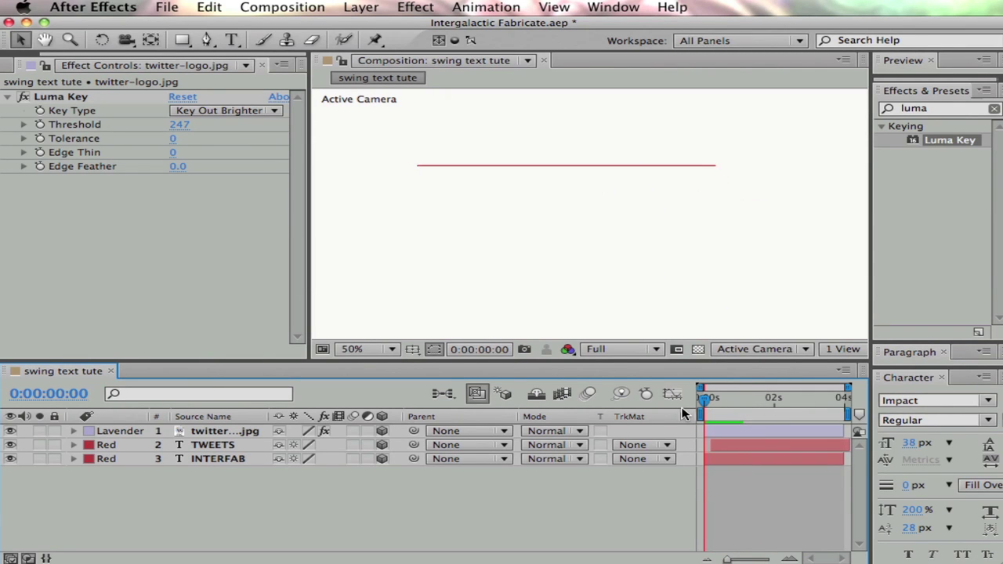
key("space")
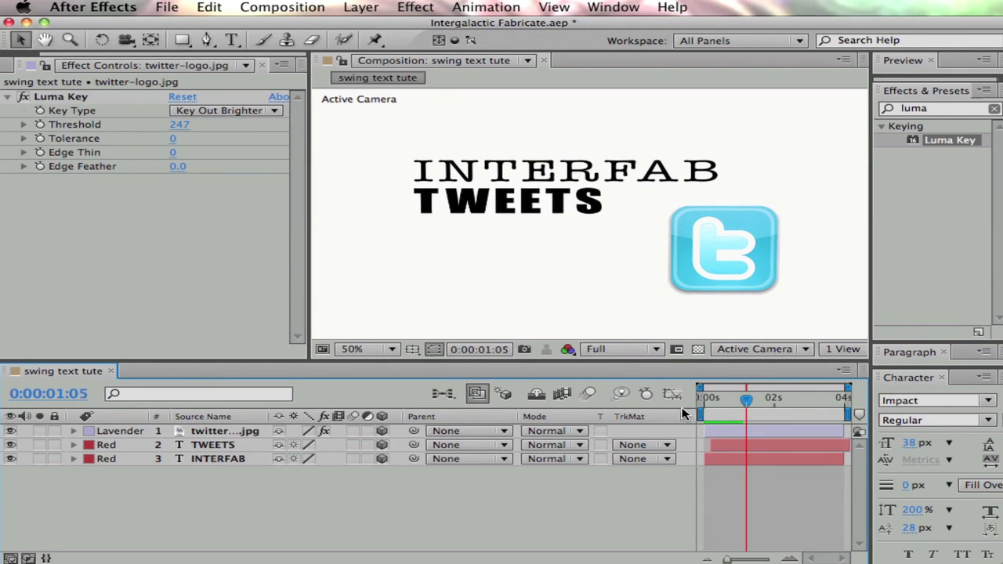